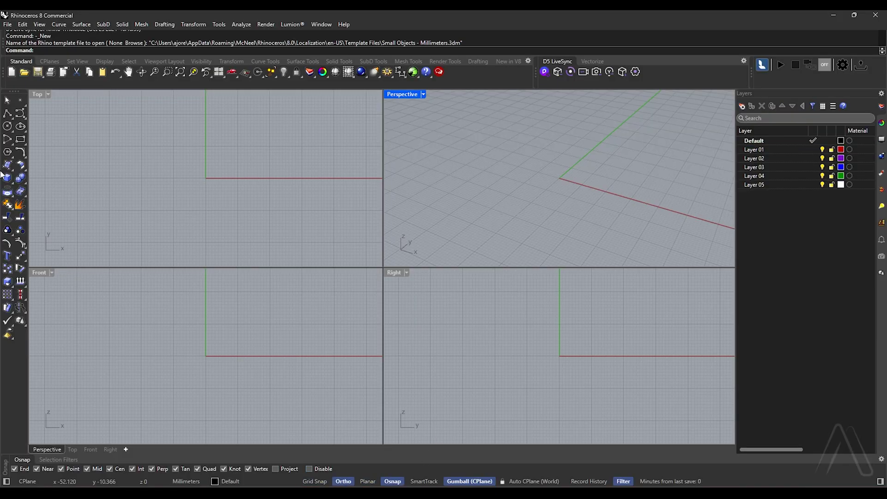
Step: Maximize the Top view and draw a 2500 × 5100 mm rectangle from the origin
{"action": "double_click", "coordinate": [36, 94]}
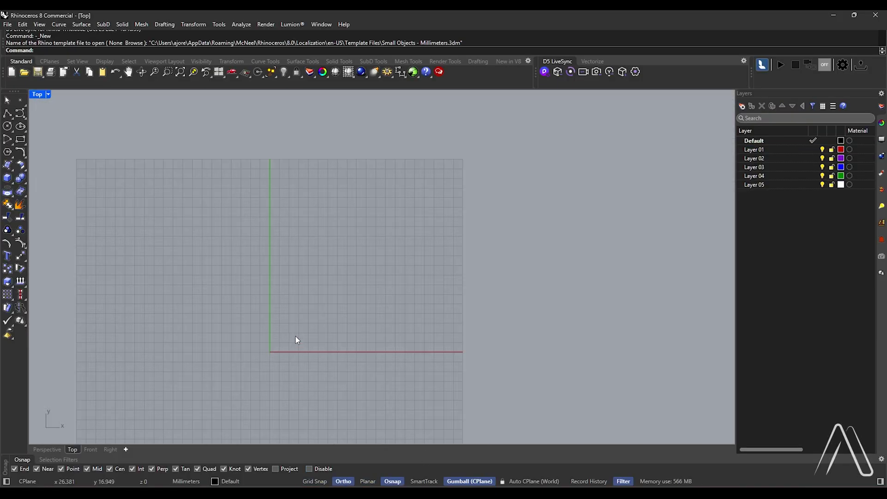
{"action": "type", "text": "Rec"}
{"action": "key", "text": "Return"}
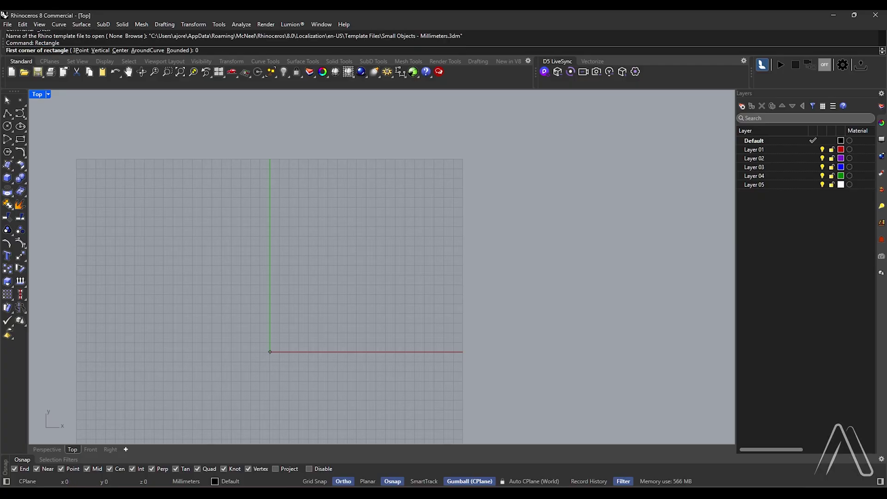
{"action": "left_click", "coordinate": [270, 351]}
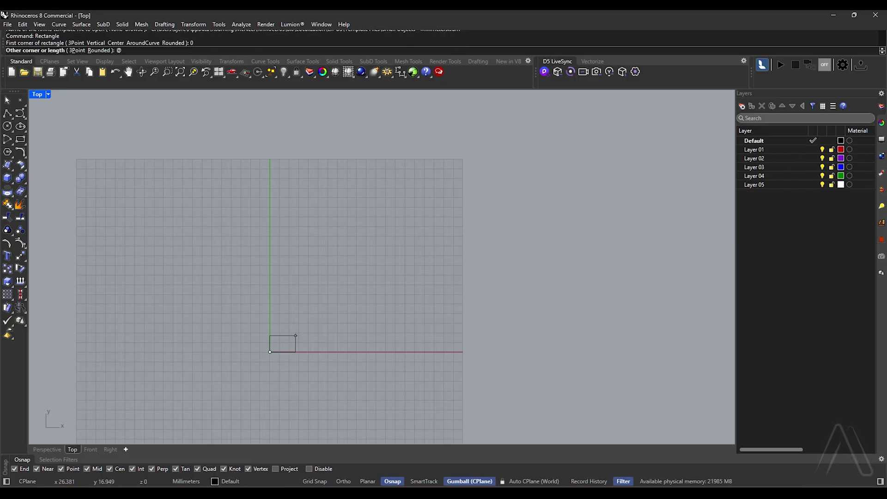
{"action": "type", "text": "@2500,5100"}
{"action": "key", "text": "Return"}
Step: Zoom in and pick the rectangle's bottom edge
{"action": "scroll", "coordinate": [295, 336], "scroll_direction": "down", "scroll_amount": 5}
{"action": "scroll", "coordinate": [298, 337], "scroll_direction": "down", "scroll_amount": 1}
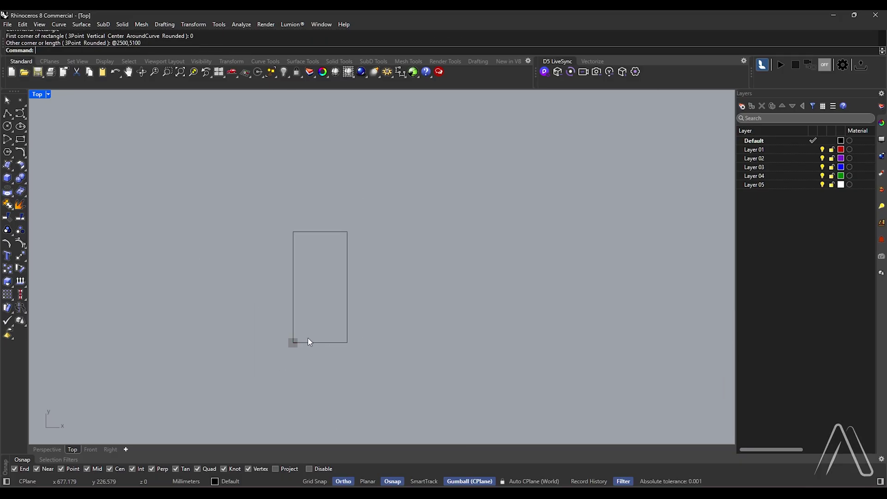
{"action": "left_click", "coordinate": [307, 340], "text": "ctrl+shift"}
{"action": "scroll", "coordinate": [314, 310], "scroll_direction": "up", "scroll_amount": 5}
Step: Move the rectangle's bottom edge up 1200 mm
{"action": "left_click", "coordinate": [332, 371]}
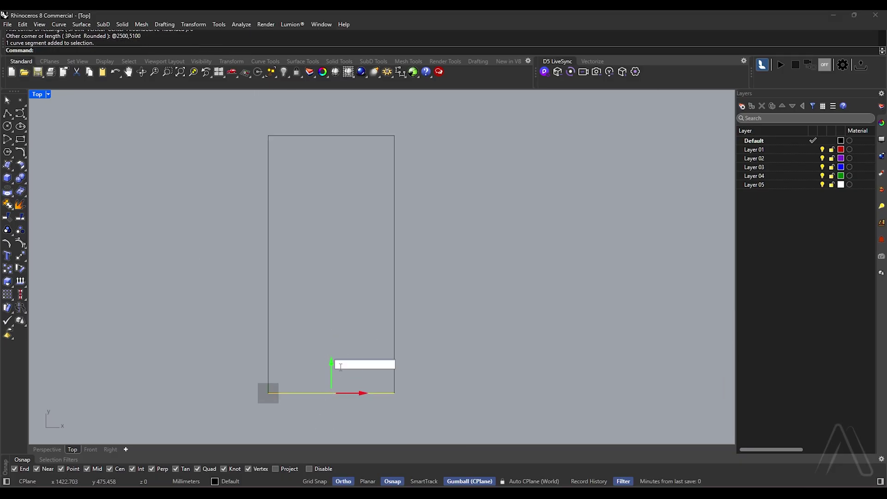
{"action": "type", "text": "1200"}
{"action": "key", "text": "Return"}
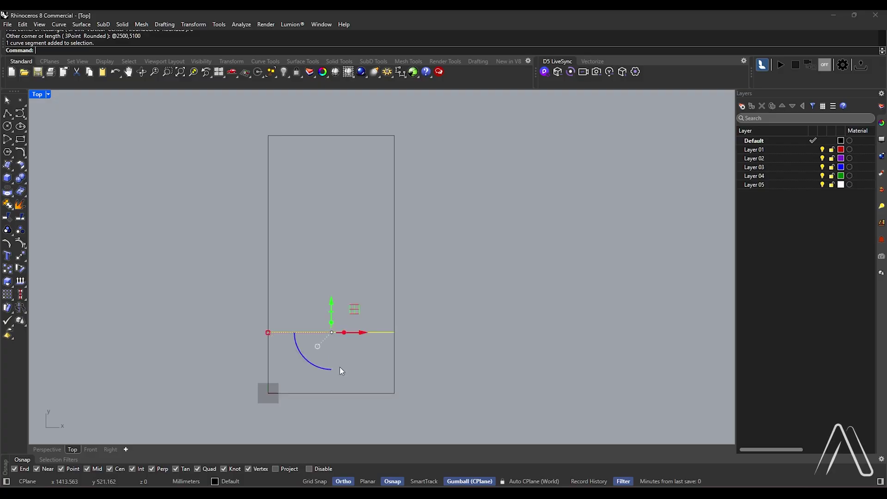
Step: Linear-array the edge into 10 tread lines spaced 300 mm apart
{"action": "type", "text": "ArrayCrv"}
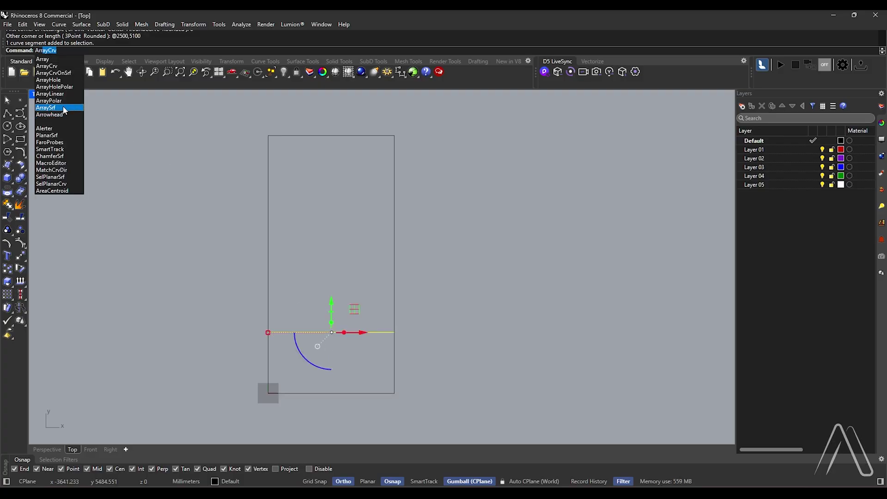
{"action": "left_click", "coordinate": [60, 92]}
{"action": "type", "text": "10"}
{"action": "key", "text": "Return"}
{"action": "left_click", "coordinate": [394, 332]}
{"action": "type", "text": "300"}
{"action": "key", "text": "Return"}
{"action": "key", "text": "Escape"}
Step: Draw a vertical dividing line from the top tread line to the bottom one
{"action": "type", "text": "L"}
{"action": "key", "text": "Return"}
{"action": "left_click", "coordinate": [332, 196]}
{"action": "left_click", "coordinate": [332, 332]}
Step: Offset the dividing line to both sides, then delete the original middle line
{"action": "type", "text": "Offset"}
{"action": "key", "text": "Return"}
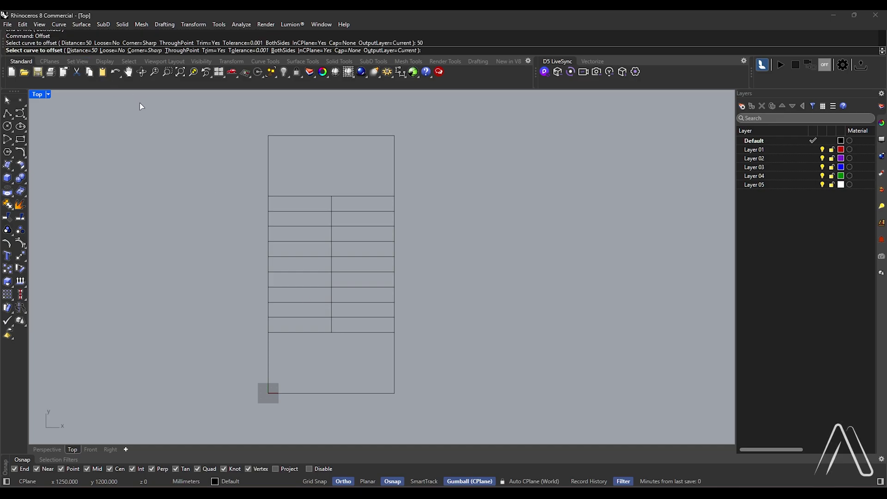
{"action": "type", "text": "b"}
{"action": "key", "text": "Return"}
{"action": "scroll", "coordinate": [319, 216], "scroll_direction": "up", "scroll_amount": 3}
{"action": "left_click", "coordinate": [338, 223]}
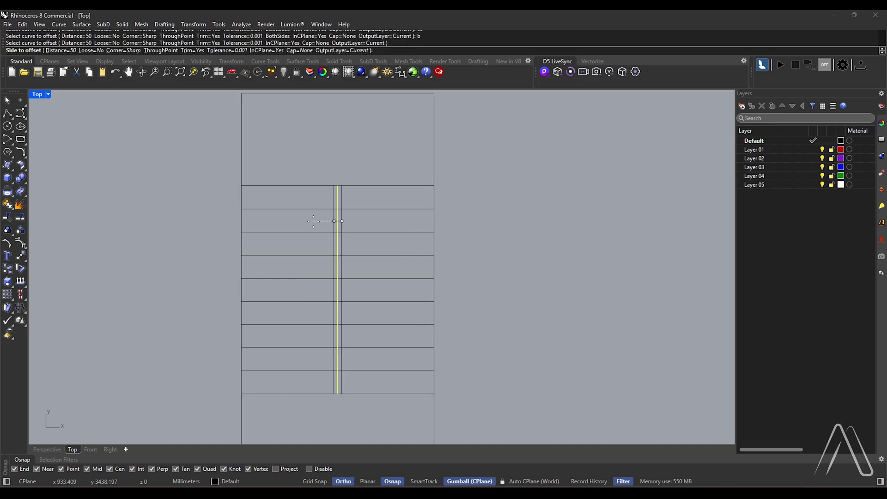
{"action": "left_click", "coordinate": [337, 221]}
{"action": "left_click", "coordinate": [338, 222]}
{"action": "key", "text": "Delete"}
Step: Trim the tread lines inside the gap between the two offset lines
{"action": "type", "text": "Tr"}
{"action": "key", "text": "Return"}
{"action": "left_click_drag", "start_coordinate": [352, 195], "coordinate": [334, 404]}
{"action": "key", "text": "Return"}
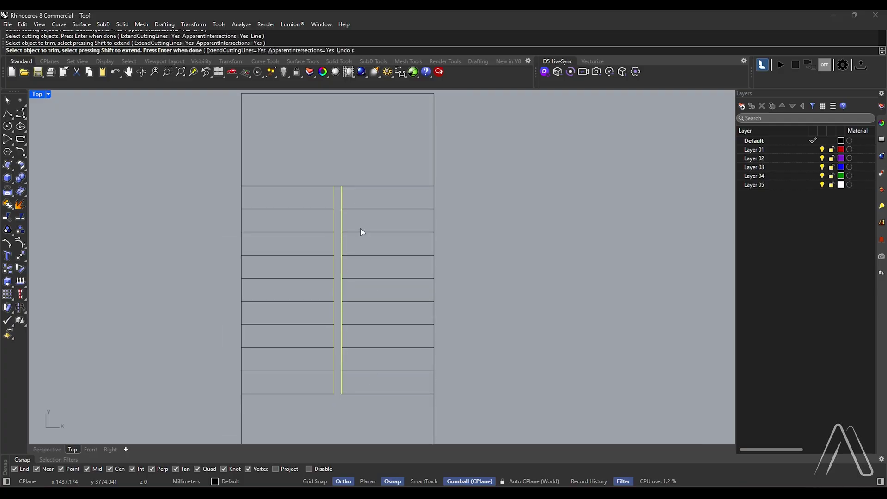
{"action": "key", "text": "Return"}
{"action": "scroll", "coordinate": [359, 221], "scroll_direction": "down", "scroll_amount": 5}
{"action": "scroll", "coordinate": [345, 286], "scroll_direction": "up", "scroll_amount": 2}
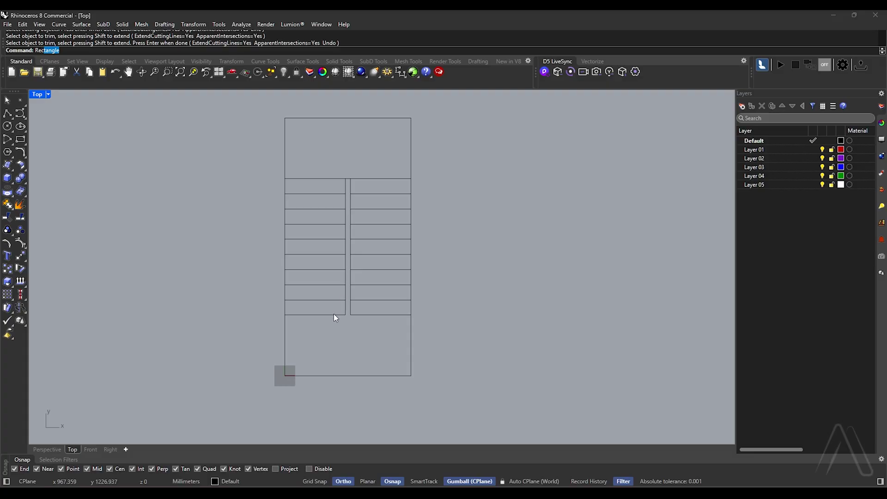
Step: Maximize the Perspective view and orbit to see the stair outline in 3D
{"action": "type", "text": "Rec"}
{"action": "key", "text": "Return"}
{"action": "left_click", "coordinate": [345, 301]}
{"action": "key", "text": "Escape"}
{"action": "double_click", "coordinate": [37, 93]}
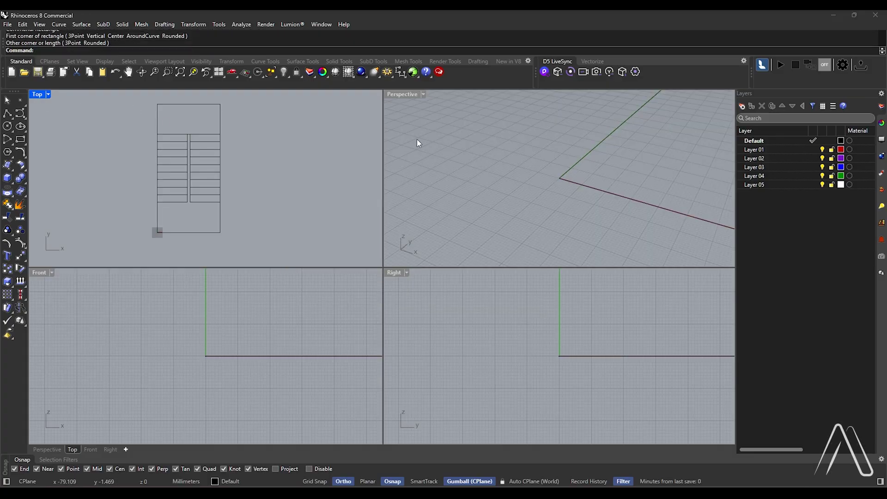
{"action": "double_click", "coordinate": [401, 94]}
{"action": "scroll", "coordinate": [265, 360], "scroll_direction": "down", "scroll_amount": 5}
{"action": "right_click_drag", "start_coordinate": [264, 365], "coordinate": [462, 365]}
Step: Draw a 3400 mm vertical line from the outline's origin corner
{"action": "type", "text": "Line"}
{"action": "key", "text": "Return"}
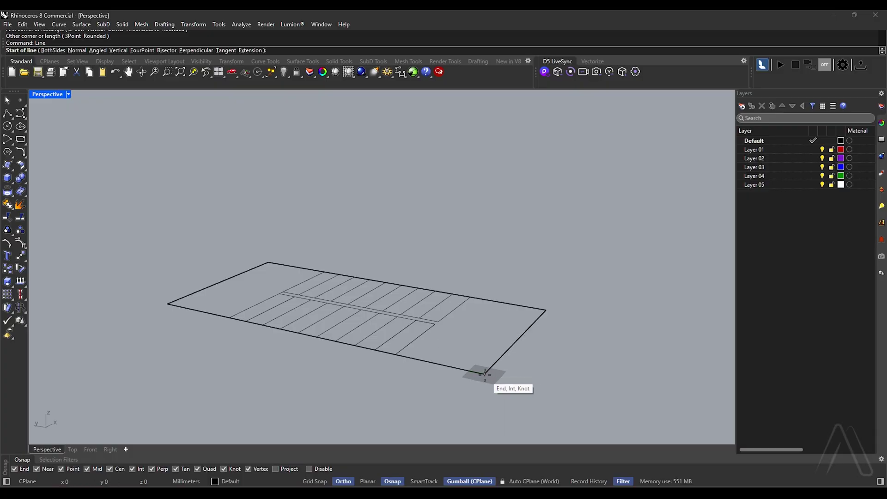
{"action": "left_click", "coordinate": [484, 373]}
{"action": "type", "text": "3400"}
{"action": "key", "text": "Return"}
Step: Draw a 1700 mm vertical line from the opposite corner
{"action": "scroll", "coordinate": [472, 303], "scroll_direction": "down", "scroll_amount": 3}
{"action": "right_click_drag", "start_coordinate": [472, 304], "coordinate": [351, 323]}
{"action": "key", "text": "Return"}
{"action": "scroll", "coordinate": [324, 351], "scroll_direction": "up", "scroll_amount": 3}
{"action": "left_click", "coordinate": [321, 344]}
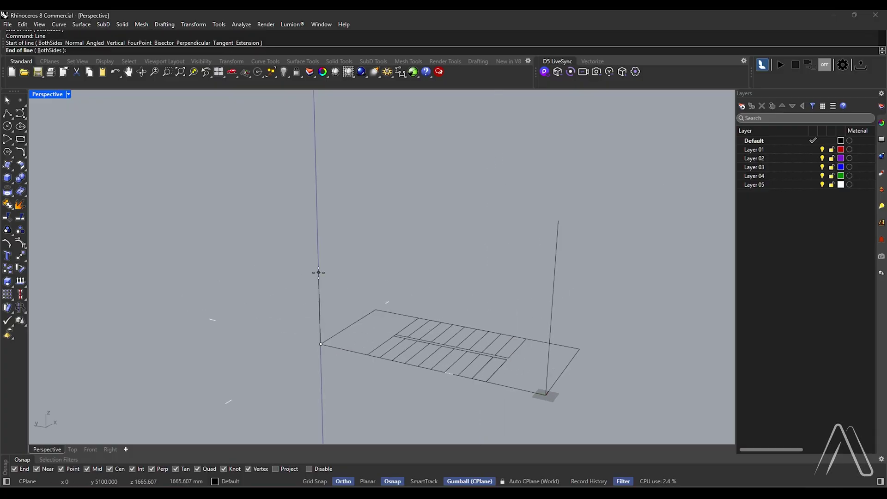
{"action": "type", "text": "1700"}
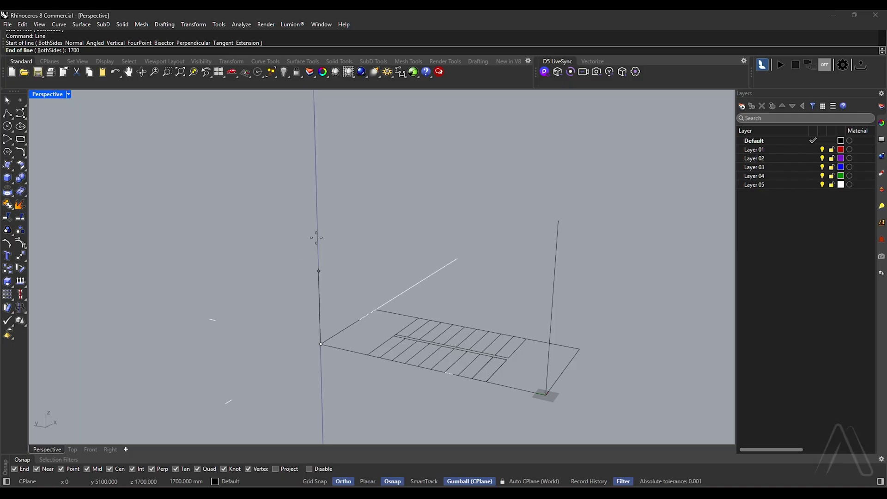
{"action": "key", "text": "Return"}
{"action": "right_click_drag", "start_coordinate": [397, 359], "coordinate": [422, 362]}
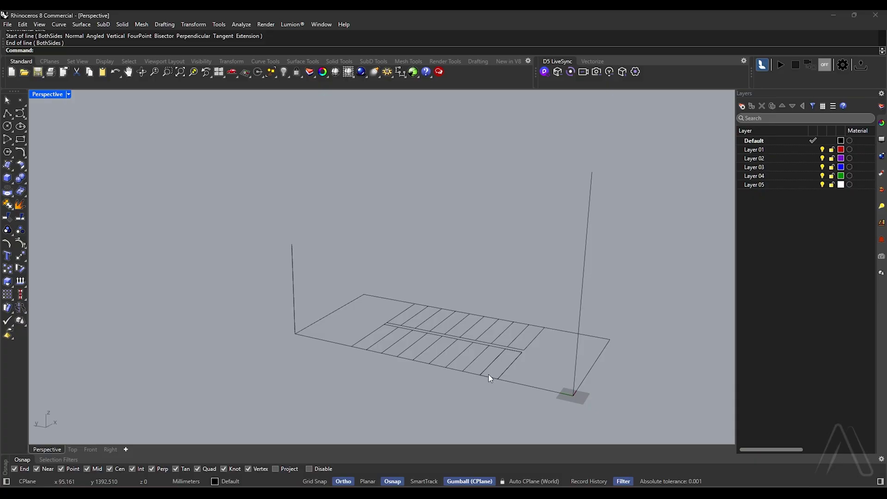
Step: Extrude the first closed tread curve 140 mm high into a box
{"action": "left_click", "coordinate": [503, 371]}
{"action": "left_click", "coordinate": [526, 393]}
{"action": "scroll", "coordinate": [499, 359], "scroll_direction": "up", "scroll_amount": 2}
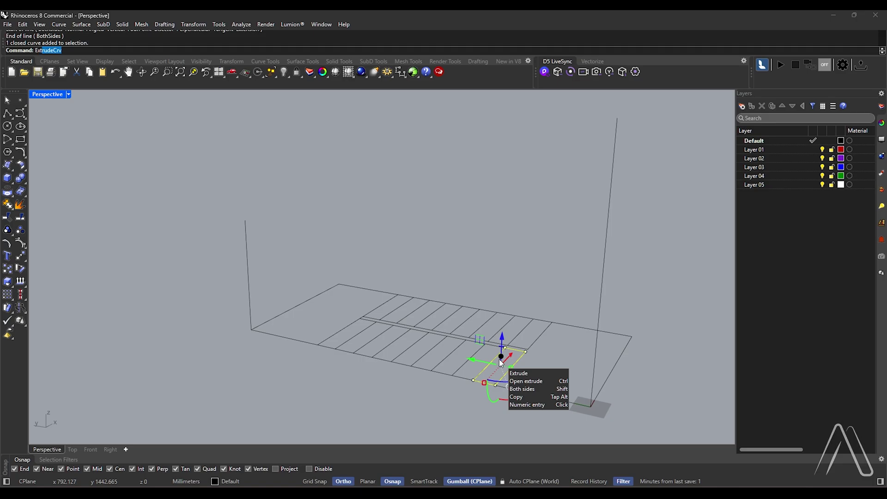
{"action": "key", "text": "Return"}
{"action": "scroll", "coordinate": [503, 323], "scroll_direction": "up", "scroll_amount": 2}
{"action": "type", "text": "140"}
{"action": "key", "text": "Return"}
Step: Set the Perspective view's display mode to Shaded
{"action": "scroll", "coordinate": [494, 415], "scroll_direction": "up", "scroll_amount": 3}
{"action": "left_click", "coordinate": [68, 95]}
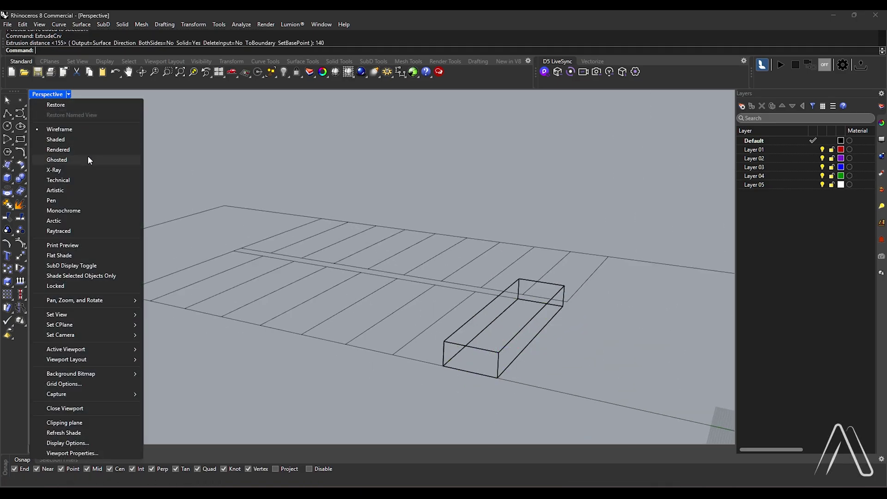
{"action": "left_click", "coordinate": [71, 140]}
{"action": "scroll", "coordinate": [475, 323], "scroll_direction": "down", "scroll_amount": 2}
{"action": "scroll", "coordinate": [494, 351], "scroll_direction": "up", "scroll_amount": 2}
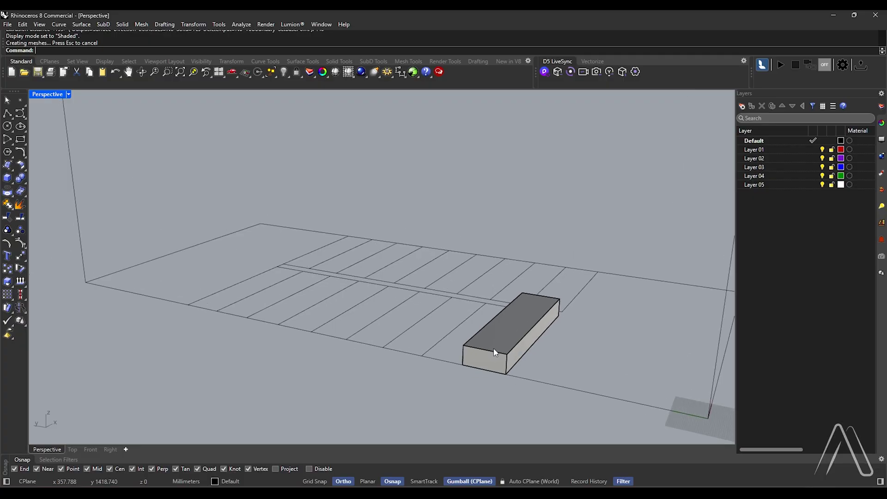
Step: Select the box's top face and begin entering an exact upward distance
{"action": "left_click", "coordinate": [498, 334]}
{"action": "scroll", "coordinate": [516, 316], "scroll_direction": "up", "scroll_amount": 1}
{"action": "left_click", "coordinate": [517, 311]}
{"action": "left_click", "coordinate": [518, 313]}
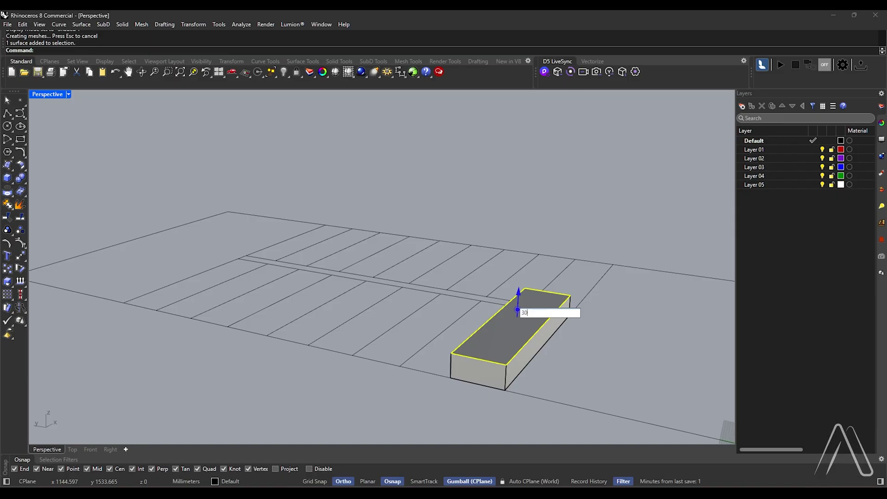
Step: Extrude the box's top face up 30 mm
{"action": "type", "text": "30"}
{"action": "key", "text": "Return"}
{"action": "scroll", "coordinate": [508, 361], "scroll_direction": "up", "scroll_amount": 2}
{"action": "key", "text": "Escape"}
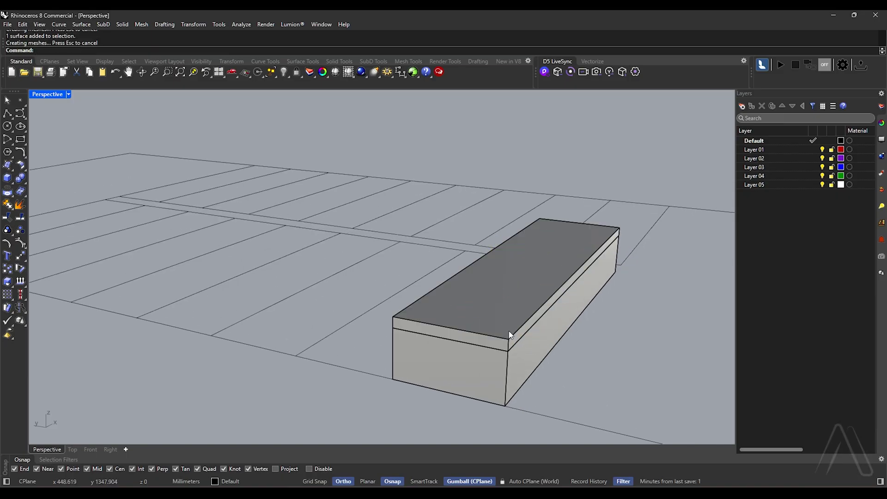
Step: Push a side face of the box out 30 mm, then another 30 mm
{"action": "left_click", "coordinate": [524, 367]}
{"action": "left_click", "coordinate": [544, 297]}
{"action": "type", "text": "30"}
{"action": "key", "text": "Return"}
{"action": "left_click", "coordinate": [548, 300]}
{"action": "left_click", "coordinate": [549, 300]}
{"action": "type", "text": "30"}
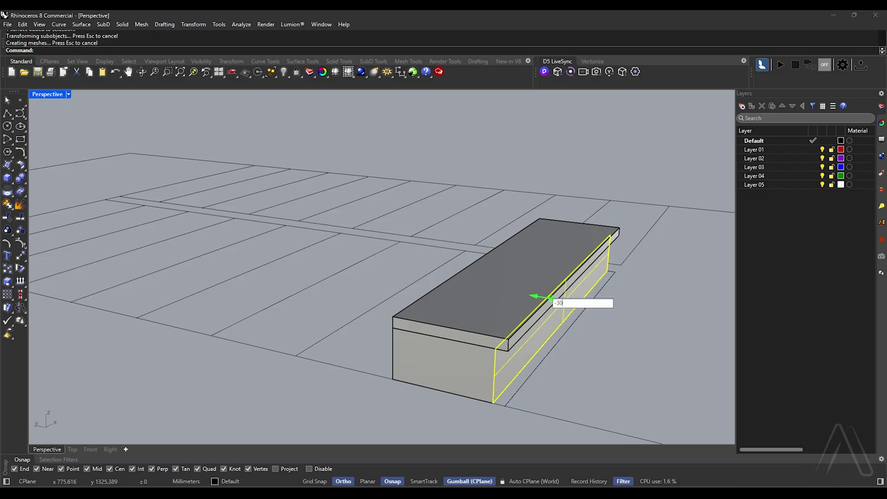
{"action": "key", "text": "Return"}
{"action": "key", "text": "Escape"}
Step: Move both long side faces of the box by -30 mm
{"action": "scroll", "coordinate": [514, 335], "scroll_direction": "up", "scroll_amount": 2}
{"action": "left_click", "coordinate": [515, 339], "text": "ctrl+shift"}
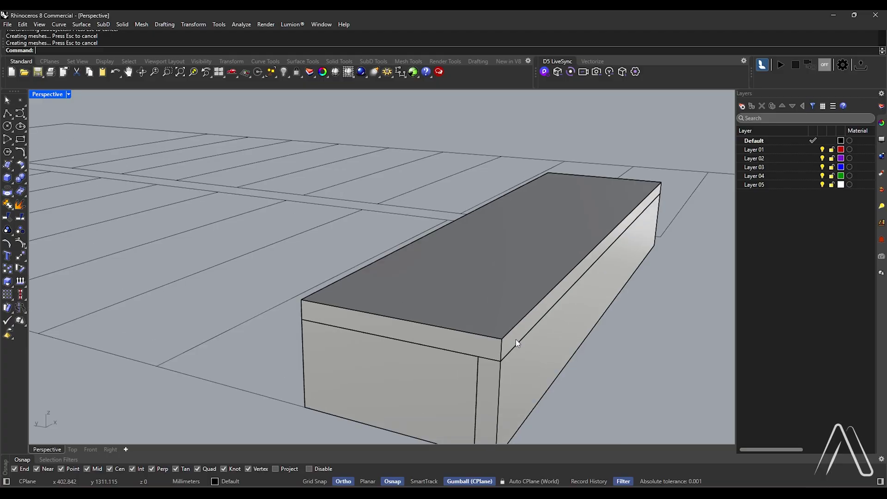
{"action": "left_click", "coordinate": [559, 255]}
{"action": "key", "text": "Escape"}
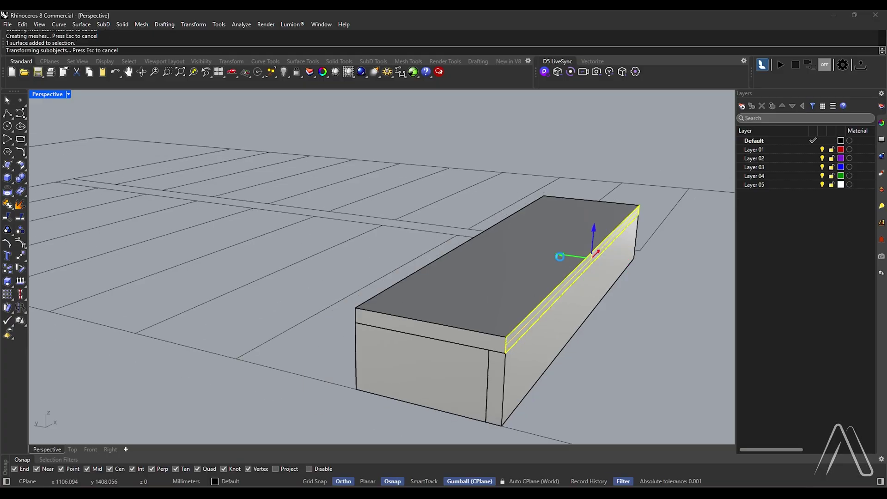
{"action": "scroll", "coordinate": [564, 313], "scroll_direction": "down", "scroll_amount": 3}
{"action": "right_click_drag", "start_coordinate": [564, 312], "coordinate": [497, 291]}
{"action": "left_click", "coordinate": [497, 291], "text": "ctrl+shift"}
{"action": "scroll", "coordinate": [505, 281], "scroll_direction": "up", "scroll_amount": 2}
{"action": "left_click", "coordinate": [430, 258], "text": "ctrl+shift"}
{"action": "left_click", "coordinate": [411, 245]}
{"action": "key", "text": "Return"}
Step: Put the tread slab on Layer 01 (red)
{"action": "right_click_drag", "start_coordinate": [413, 246], "coordinate": [554, 259]}
{"action": "left_click", "coordinate": [554, 259]}
{"action": "right_click", "coordinate": [759, 150]}
{"action": "left_click", "coordinate": [785, 195]}
Step: Put the end riser slab on Layer 02 (purple)
{"action": "right_click_drag", "start_coordinate": [480, 314], "coordinate": [497, 326]}
{"action": "left_click", "coordinate": [497, 325]}
{"action": "right_click", "coordinate": [790, 162]}
{"action": "left_click", "coordinate": [797, 205]}
Step: Select the tread slab together with the main box
{"action": "right_click_drag", "start_coordinate": [485, 286], "coordinate": [467, 262]}
{"action": "left_click", "coordinate": [467, 261]}
{"action": "left_click", "coordinate": [444, 318], "text": "shift"}
Step: Define the step as a block with its base point at the box corner
{"action": "type", "text": "Block"}
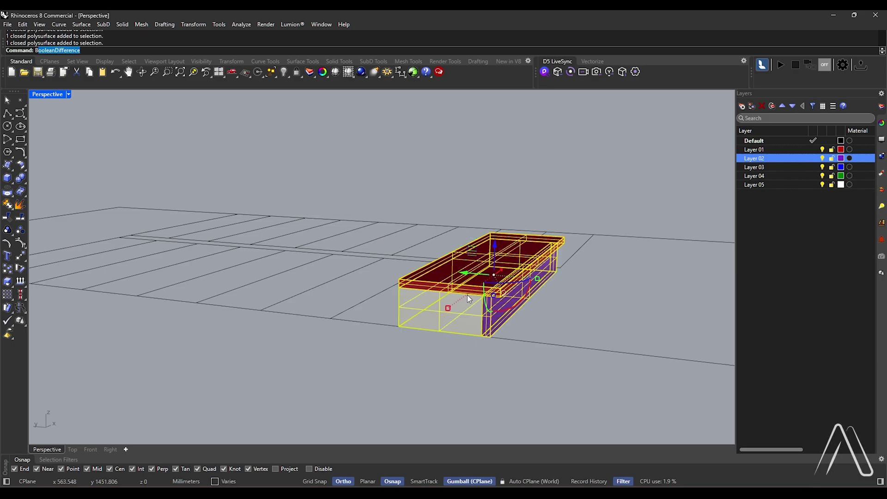
{"action": "key", "text": "Return"}
{"action": "scroll", "coordinate": [485, 350], "scroll_direction": "up", "scroll_amount": 2}
{"action": "left_click", "coordinate": [485, 334]}
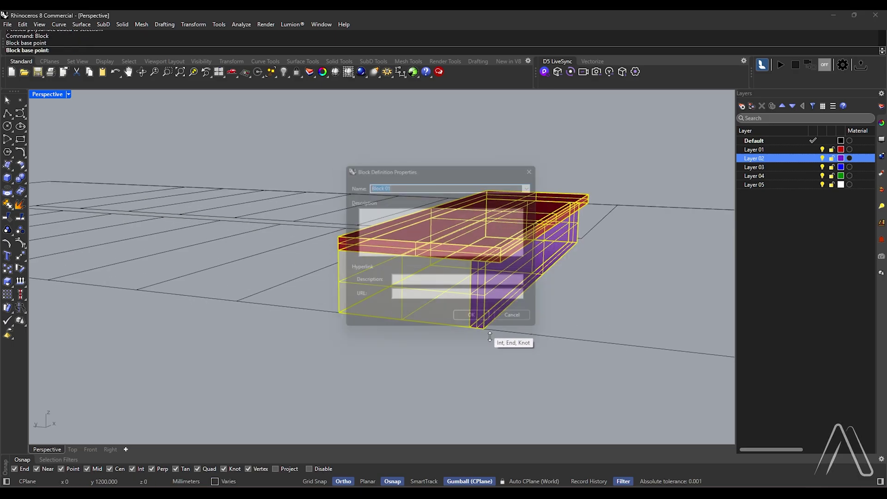
{"action": "left_click", "coordinate": [471, 321]}
{"action": "scroll", "coordinate": [475, 321], "scroll_direction": "down", "scroll_amount": 2}
Step: Array the step block 10 times from its bottom corner to its top corner
{"action": "type", "text": "Ar"}
{"action": "key", "text": "Return"}
{"action": "scroll", "coordinate": [448, 300], "scroll_direction": "up", "scroll_amount": 3}
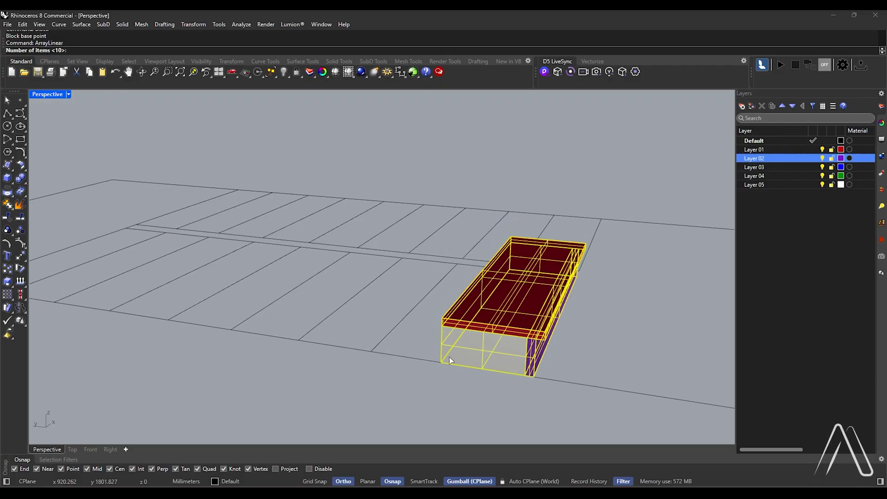
{"action": "key", "text": "Return"}
{"action": "scroll", "coordinate": [538, 390], "scroll_direction": "up", "scroll_amount": 2}
{"action": "left_click", "coordinate": [525, 374]}
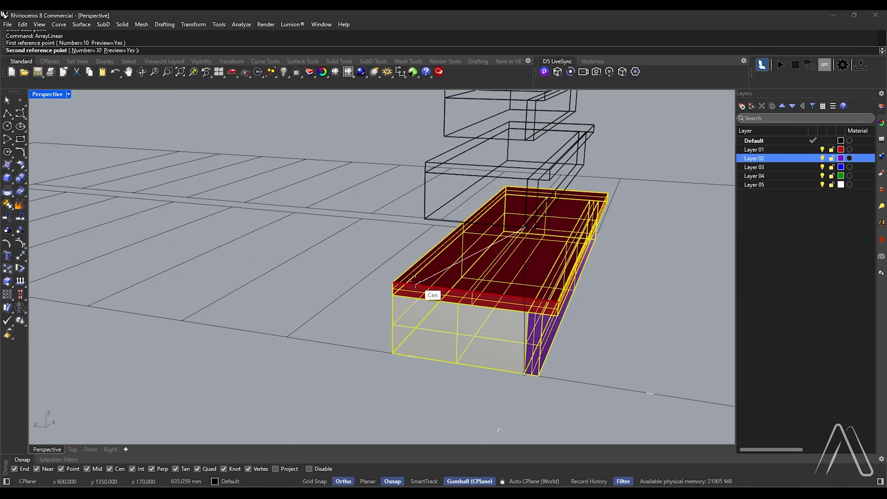
{"action": "left_click", "coordinate": [395, 281]}
{"action": "scroll", "coordinate": [513, 368], "scroll_direction": "down", "scroll_amount": 2}
{"action": "left_click", "coordinate": [436, 397]}
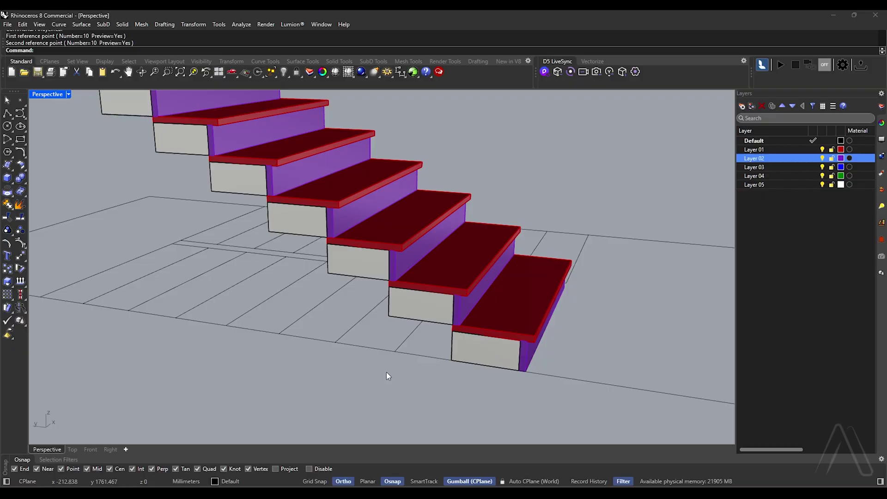
Step: Orbit to a lower side view and open the step block for editing
{"action": "scroll", "coordinate": [400, 356], "scroll_direction": "down", "scroll_amount": 3}
{"action": "right_click_drag", "start_coordinate": [479, 368], "coordinate": [280, 230]}
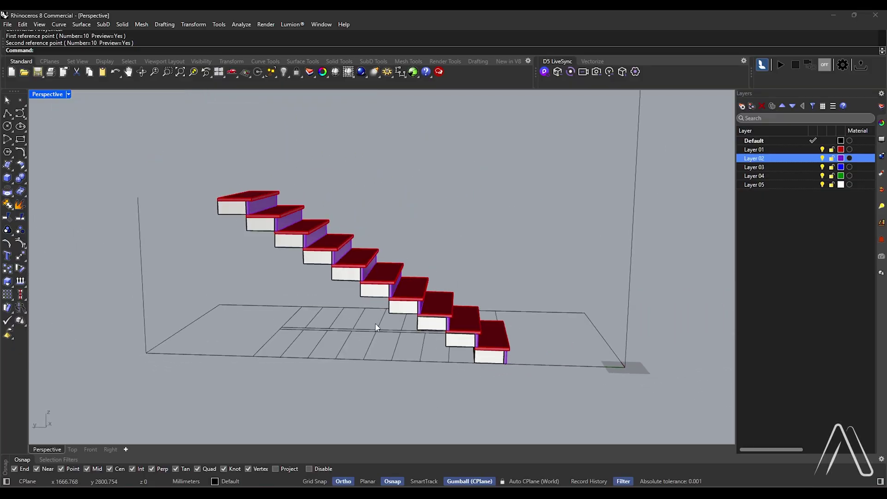
{"action": "scroll", "coordinate": [411, 342], "scroll_direction": "up", "scroll_amount": 2}
{"action": "double_click", "coordinate": [462, 329]}
Step: Draw a closed triangular wedge polyline beneath the step inside the block
{"action": "scroll", "coordinate": [492, 361], "scroll_direction": "up", "scroll_amount": 2}
{"action": "key", "text": "Return"}
{"action": "left_click", "coordinate": [397, 318]}
{"action": "left_click", "coordinate": [486, 369]}
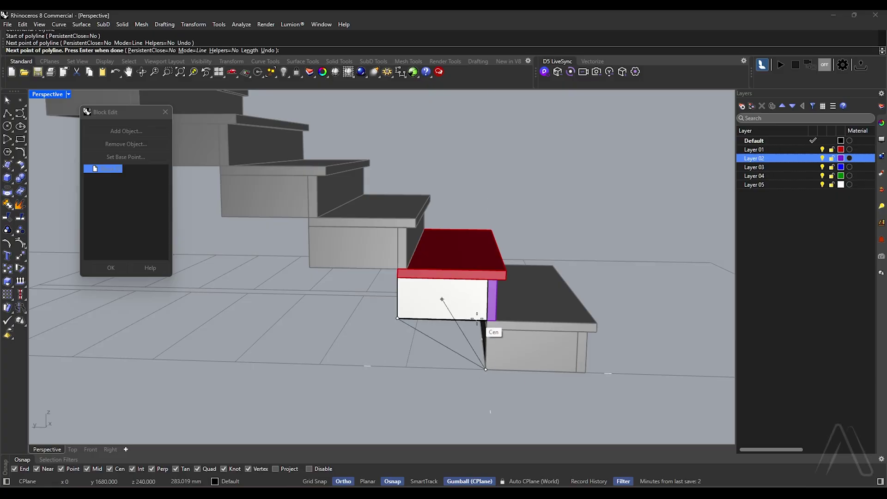
{"action": "scroll", "coordinate": [483, 318], "scroll_direction": "up", "scroll_amount": 2}
{"action": "left_click", "coordinate": [485, 319]}
{"action": "key", "text": "Return"}
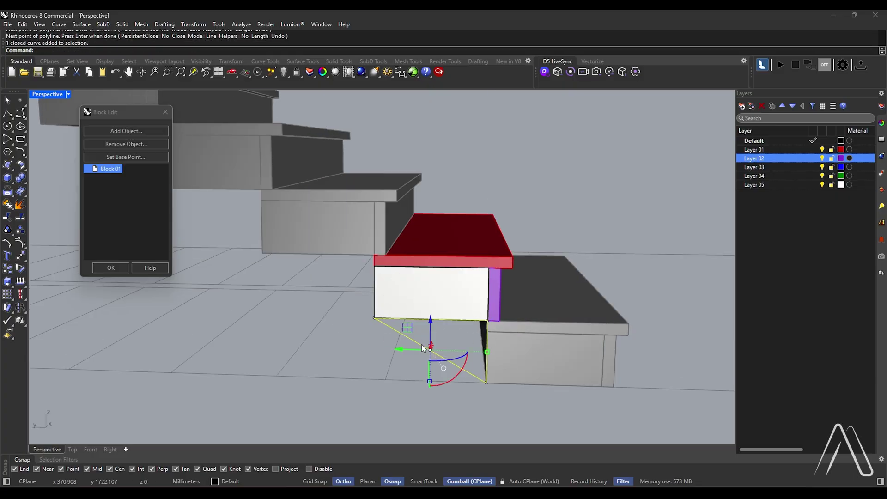
Step: Extrude the wedge outline across the step's width and delete the leftover curve
{"action": "left_click", "coordinate": [421, 345]}
{"action": "scroll", "coordinate": [422, 344], "scroll_direction": "down", "scroll_amount": 4}
{"action": "type", "text": "extrudecrv"}
{"action": "key", "text": "Return"}
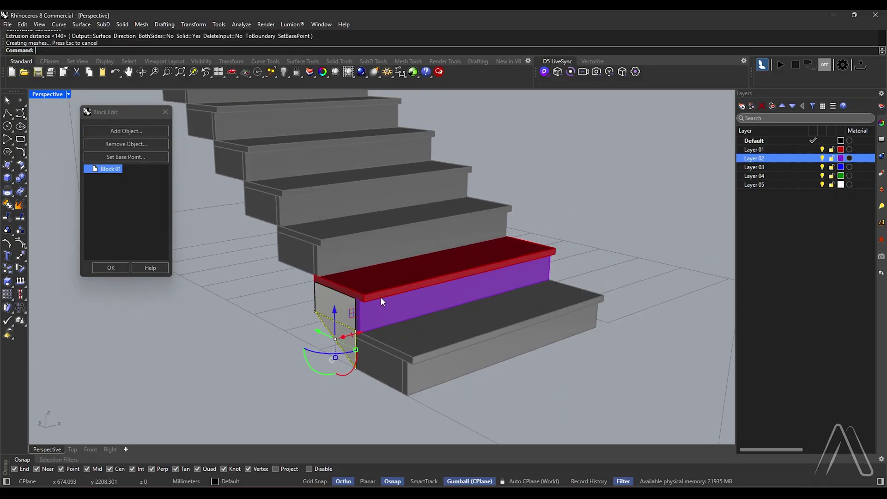
{"action": "right_click_drag", "start_coordinate": [381, 297], "coordinate": [384, 312]}
{"action": "key", "text": "Delete"}
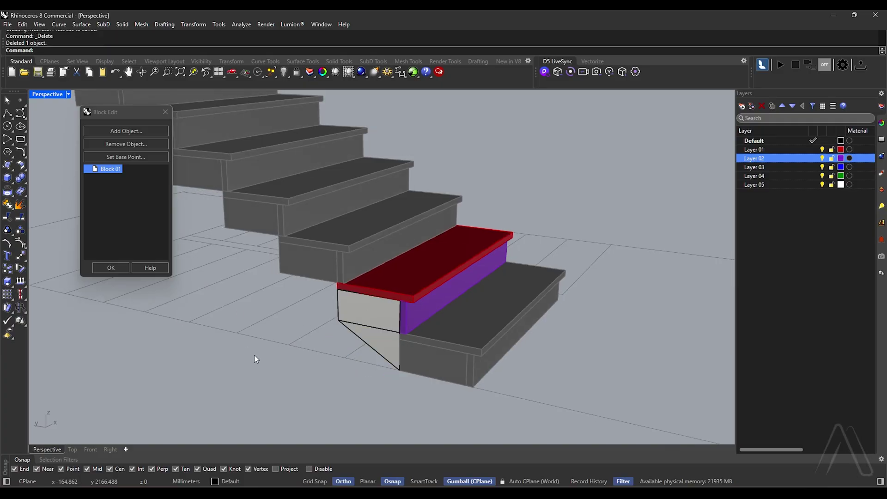
Step: BooleanUnion the wedge with the step and close Block Edit to update all ten steps
{"action": "type", "text": "Booleanu"}
{"action": "key", "text": "Return"}
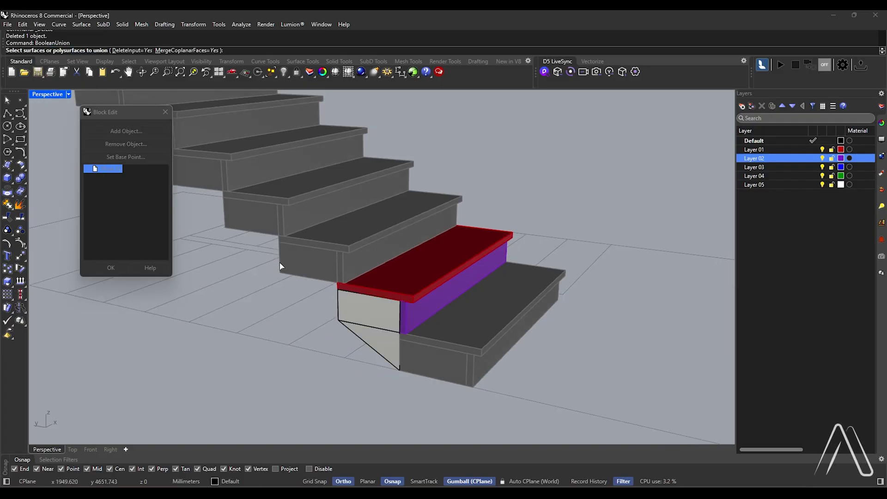
{"action": "left_click", "coordinate": [372, 321]}
{"action": "key", "text": "Return"}
{"action": "left_click", "coordinate": [111, 268]}
{"action": "right_click_drag", "start_coordinate": [560, 345], "coordinate": [358, 235]}
{"action": "scroll", "coordinate": [358, 236], "scroll_direction": "down", "scroll_amount": 5}
{"action": "right_click_drag", "start_coordinate": [358, 188], "coordinate": [344, 241]}
Step: Draw the landing rectangle on the plan outline
{"action": "scroll", "coordinate": [345, 265], "scroll_direction": "up", "scroll_amount": 6}
{"action": "type", "text": "R"}
{"action": "key", "text": "Return"}
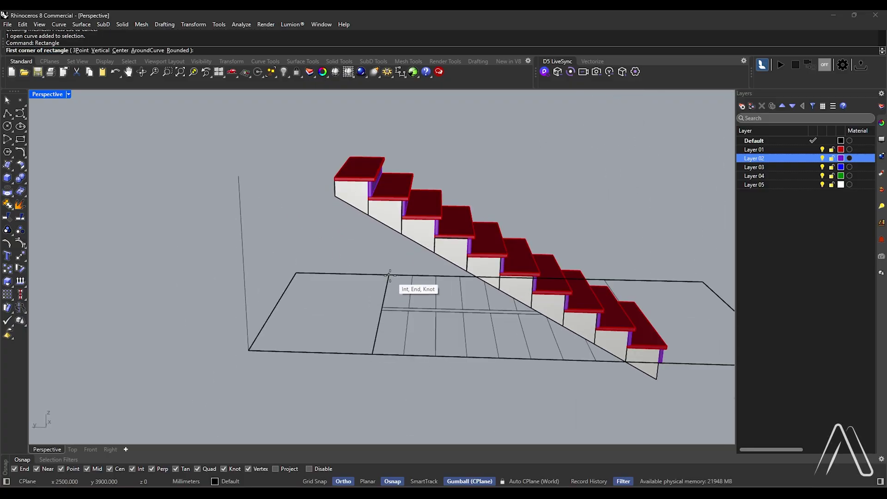
{"action": "left_click", "coordinate": [389, 274]}
{"action": "left_click", "coordinate": [250, 350]}
Step: Raise the landing rectangle to the top step's height using SetPt with Z only
{"action": "left_click", "coordinate": [325, 354]}
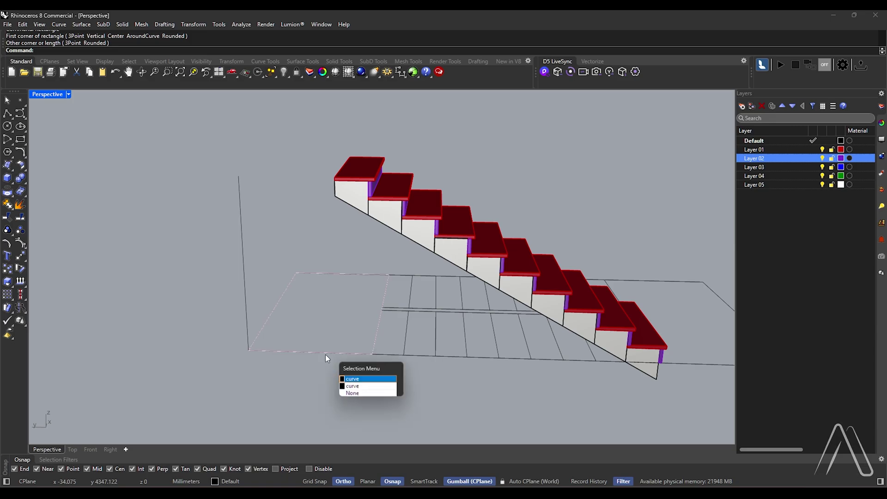
{"action": "left_click", "coordinate": [368, 387]}
{"action": "type", "text": "SetPt"}
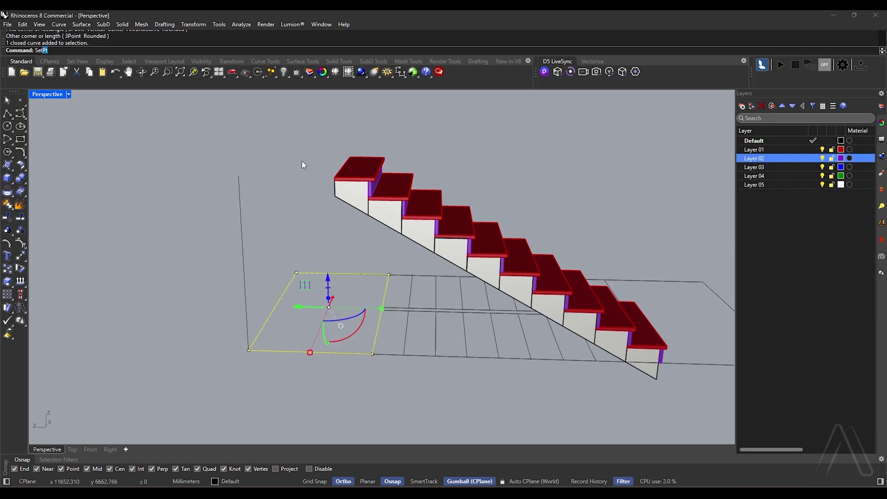
{"action": "key", "text": "Return"}
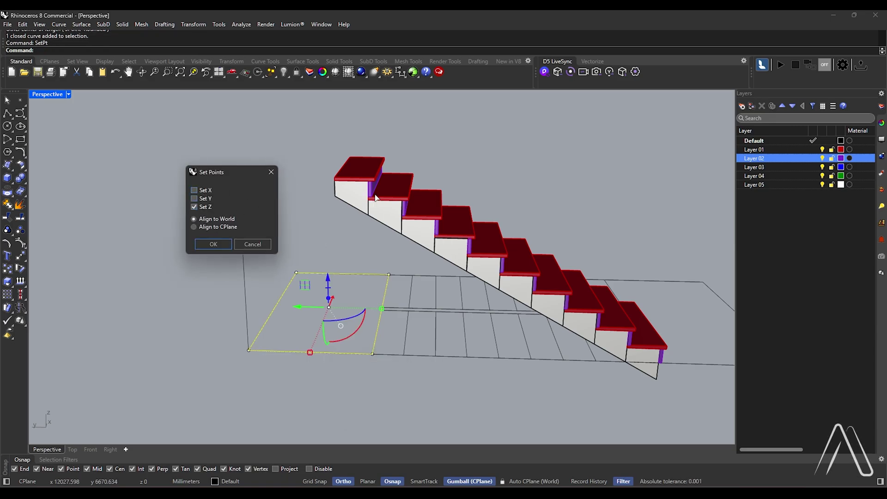
{"action": "key", "text": "Return"}
{"action": "scroll", "coordinate": [372, 199], "scroll_direction": "up", "scroll_amount": 3}
{"action": "scroll", "coordinate": [413, 226], "scroll_direction": "up", "scroll_amount": 3}
Step: Extrude the raised rectangle to the step corner to form the landing slab
{"action": "type", "text": "Ex"}
{"action": "key", "text": "Return"}
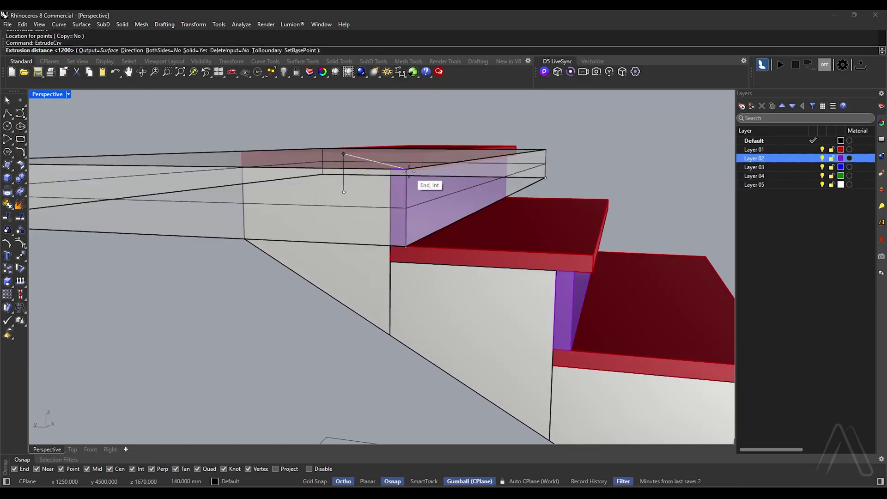
{"action": "scroll", "coordinate": [378, 171], "scroll_direction": "up", "scroll_amount": 5}
{"action": "left_click", "coordinate": [379, 167]}
{"action": "scroll", "coordinate": [428, 205], "scroll_direction": "down", "scroll_amount": 5}
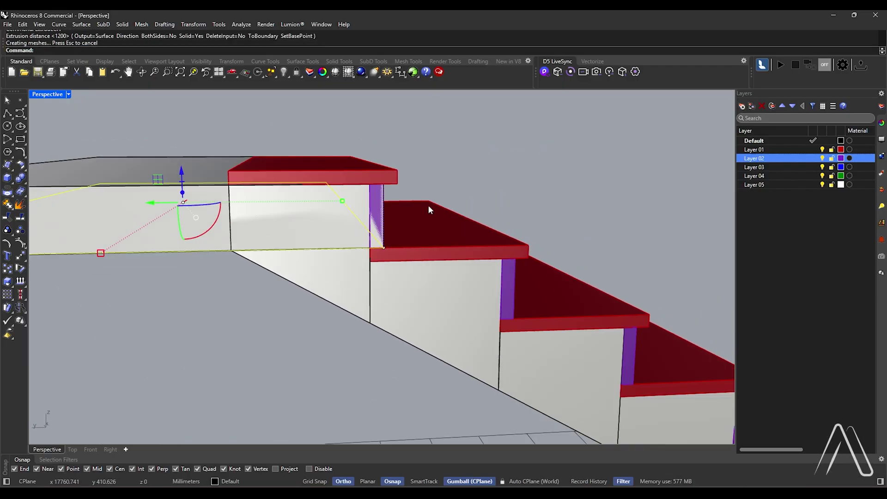
{"action": "scroll", "coordinate": [403, 273], "scroll_direction": "up", "scroll_amount": 3}
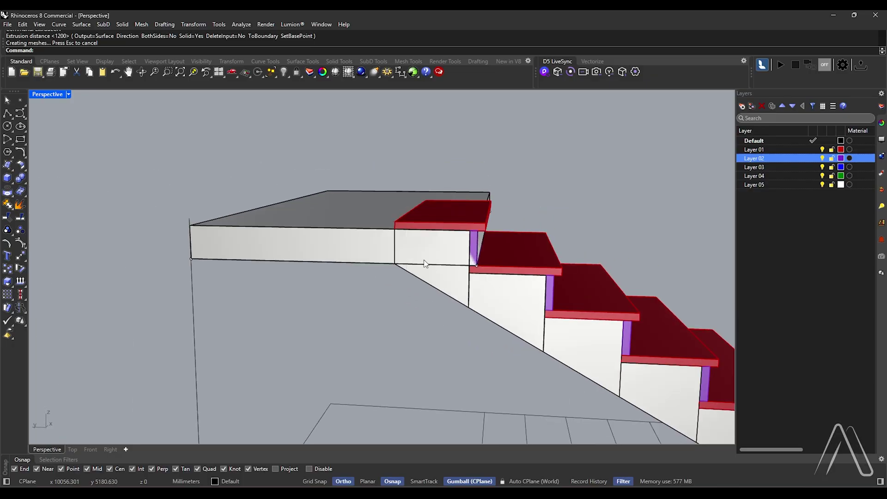
Step: Copy the top step's solid and tread out of its block and paste them into the model
{"action": "left_click", "coordinate": [439, 237]}
{"action": "double_click", "coordinate": [476, 244]}
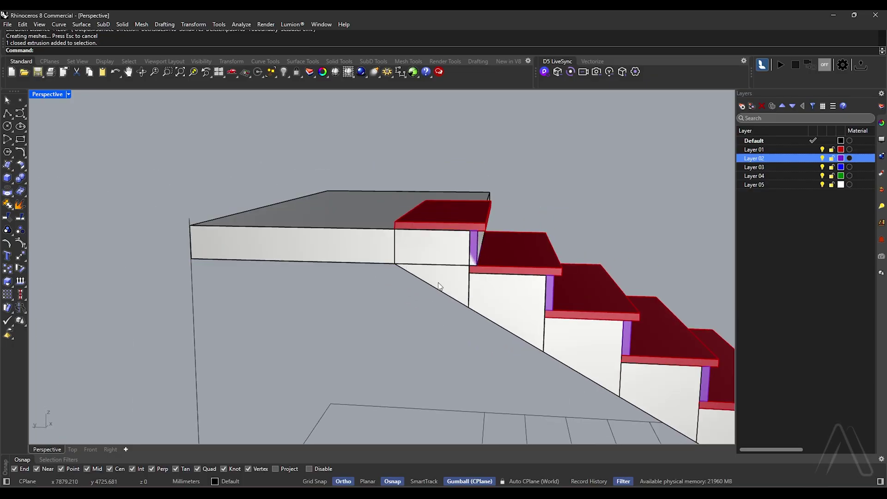
{"action": "left_click", "coordinate": [479, 244]}
{"action": "scroll", "coordinate": [478, 243], "scroll_direction": "up", "scroll_amount": 2}
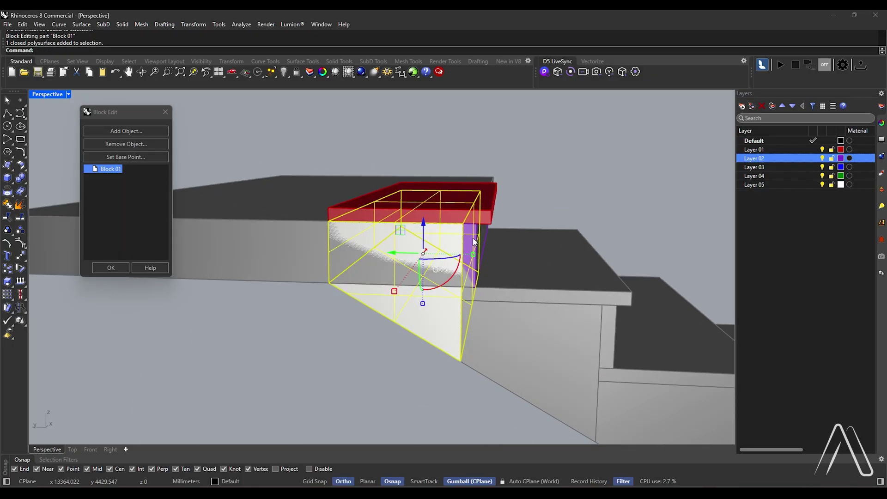
{"action": "left_click", "coordinate": [476, 243]}
{"action": "key", "text": "ctrl+c"}
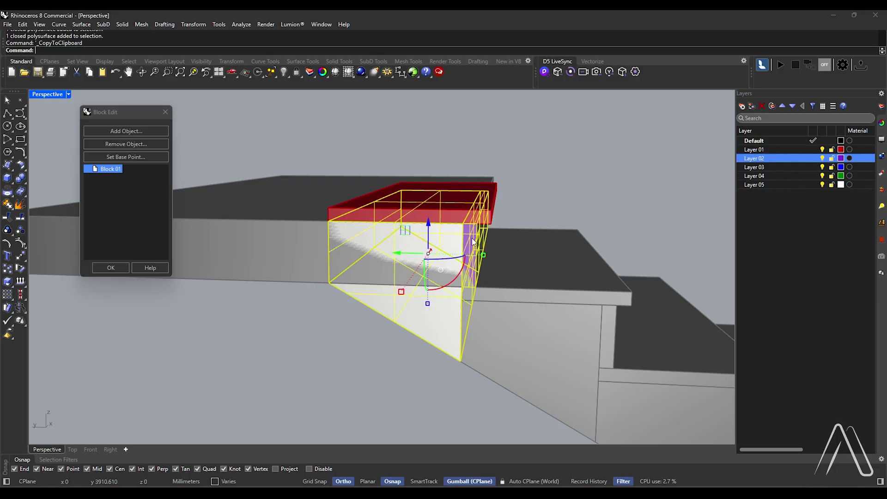
{"action": "left_click", "coordinate": [111, 268]}
{"action": "scroll", "coordinate": [434, 290], "scroll_direction": "down", "scroll_amount": 2}
{"action": "key", "text": "ctrl+v"}
{"action": "scroll", "coordinate": [429, 299], "scroll_direction": "up", "scroll_amount": 2}
{"action": "key", "text": "Escape"}
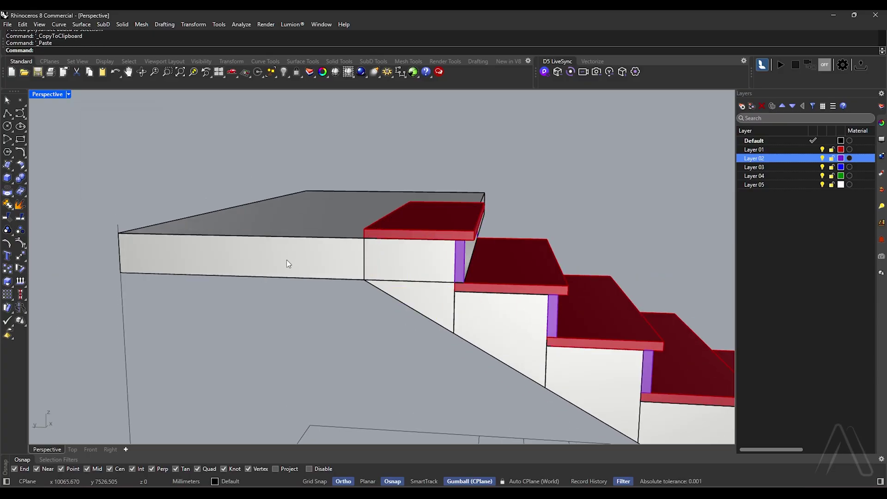
Step: Subtract the pasted top step from the landing slab with BooleanDifference
{"action": "type", "text": "BooleanUnion"}
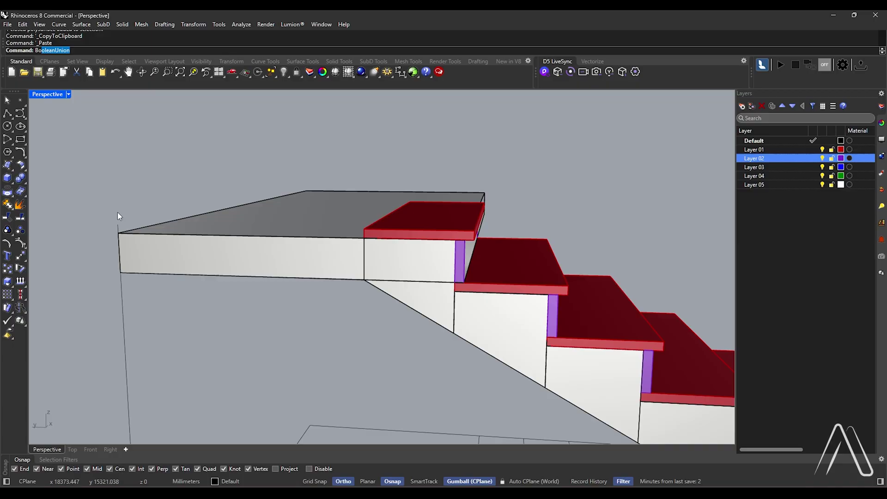
{"action": "left_click", "coordinate": [59, 66]}
{"action": "left_click", "coordinate": [313, 248]}
{"action": "key", "text": "Return"}
{"action": "left_click", "coordinate": [447, 266]}
{"action": "left_click", "coordinate": [422, 263]}
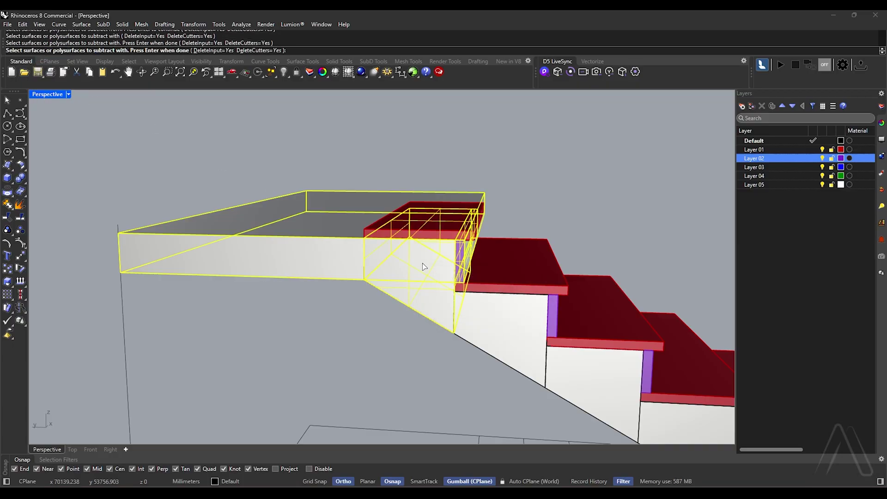
{"action": "key", "text": "Return"}
{"action": "scroll", "coordinate": [381, 262], "scroll_direction": "down", "scroll_amount": 3}
{"action": "key", "text": "Escape"}
{"action": "scroll", "coordinate": [367, 271], "scroll_direction": "up", "scroll_amount": 5}
{"action": "scroll", "coordinate": [376, 273], "scroll_direction": "down", "scroll_amount": 3}
Step: Raise the landing's top face by 30 to meet the tread
{"action": "right_click_drag", "start_coordinate": [376, 273], "coordinate": [374, 293]}
{"action": "left_click", "coordinate": [362, 220], "text": "ctrl+shift"}
{"action": "right_click_drag", "start_coordinate": [362, 220], "coordinate": [350, 218]}
{"action": "type", "text": "SetPt"}
{"action": "key", "text": "Return"}
{"action": "left_click", "coordinate": [369, 210]}
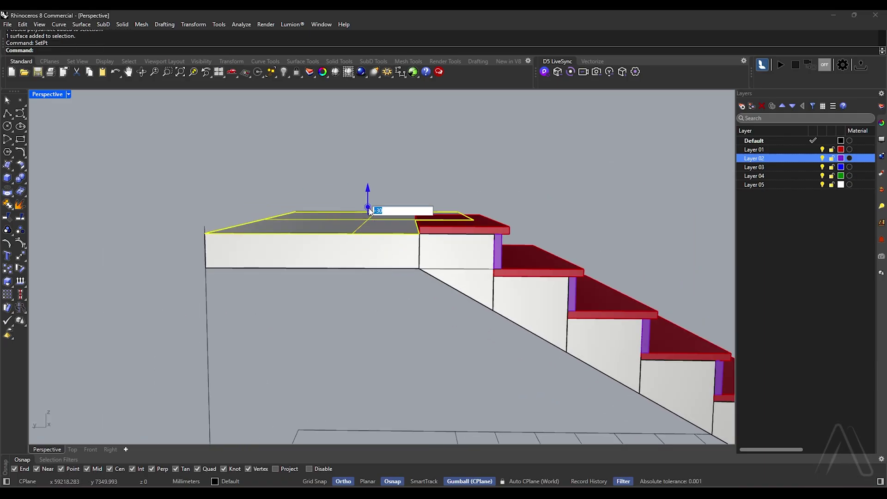
{"action": "type", "text": "30"}
{"action": "key", "text": "Return"}
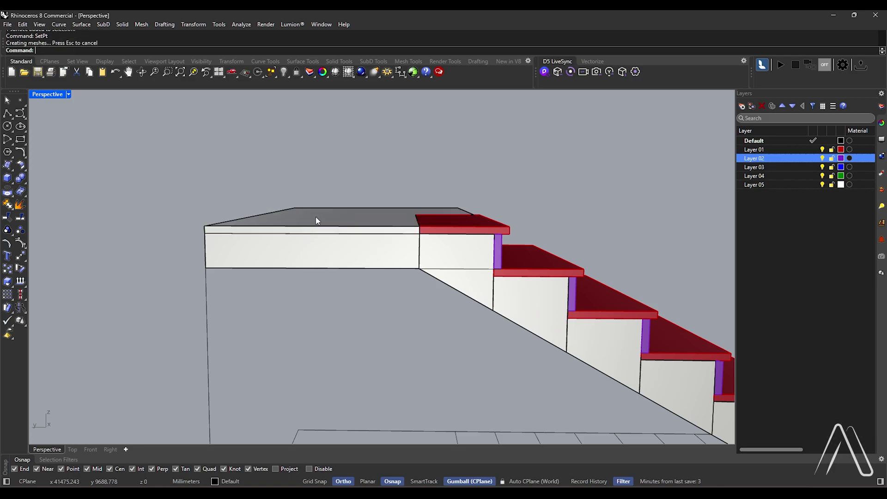
Step: Move the landing slab onto the red Layer 01
{"action": "right_click", "coordinate": [760, 150]}
{"action": "left_click", "coordinate": [803, 193]}
{"action": "right_click_drag", "start_coordinate": [259, 231], "coordinate": [277, 239]}
{"action": "scroll", "coordinate": [277, 239], "scroll_direction": "down", "scroll_amount": 3}
{"action": "key", "text": "Escape"}
Step: Select all guide curves with SelCrv and delete them
{"action": "type", "text": "Sel"}
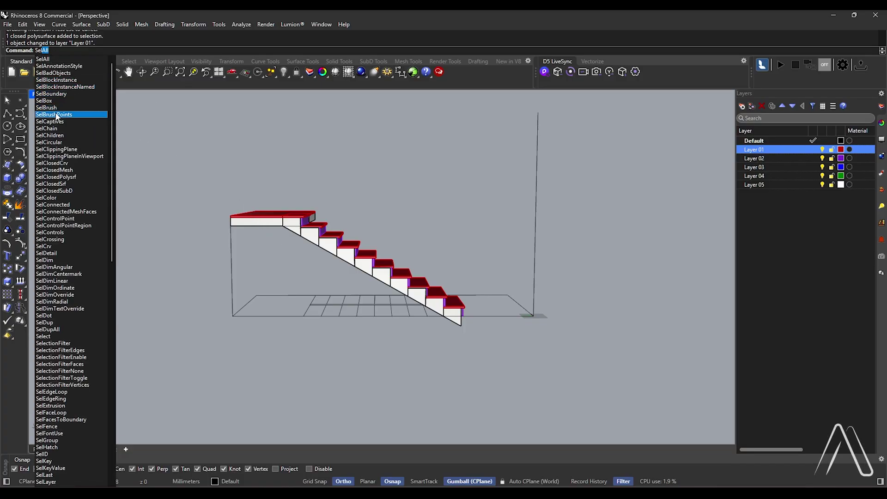
{"action": "type", "text": "Crv"}
{"action": "key", "text": "Return"}
{"action": "key", "text": "Delete"}
Step: Group the flight and landing together
{"action": "left_click_drag", "start_coordinate": [250, 180], "coordinate": [517, 340]}
{"action": "right_click_drag", "start_coordinate": [516, 339], "coordinate": [295, 201]}
{"action": "right_click", "coordinate": [375, 262]}
{"action": "left_click", "coordinate": [390, 277]}
{"action": "scroll", "coordinate": [303, 221], "scroll_direction": "up", "scroll_amount": 3}
Step: Mirror the grouped stair and rotate the copy 180 degrees
{"action": "type", "text": "Mirror"}
{"action": "key", "text": "Return"}
{"action": "left_click", "coordinate": [264, 233]}
{"action": "left_click", "coordinate": [223, 225]}
{"action": "right_click_drag", "start_coordinate": [447, 277], "coordinate": [446, 298]}
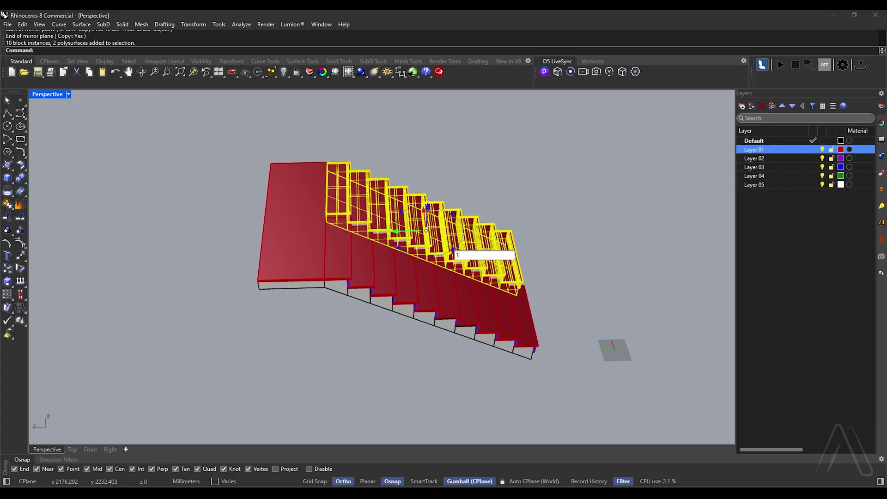
{"action": "type", "text": "180"}
{"action": "key", "text": "Return"}
{"action": "right_click_drag", "start_coordinate": [448, 258], "coordinate": [429, 268]}
Step: Lift the stair copy 1700 upward and shift it sideways into place
{"action": "left_click", "coordinate": [428, 267]}
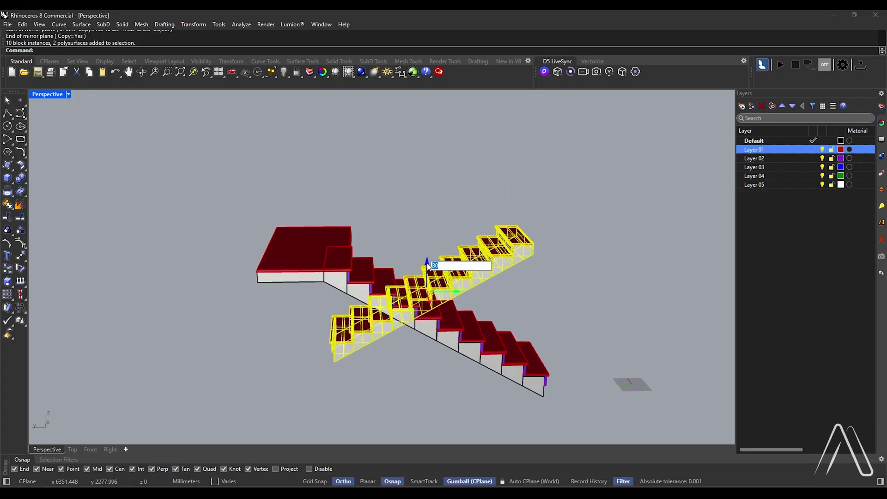
{"action": "type", "text": "1700"}
{"action": "key", "text": "Return"}
{"action": "left_click", "coordinate": [449, 183]}
{"action": "key", "text": "Return"}
{"action": "key", "text": "Escape"}
{"action": "right_click_drag", "start_coordinate": [437, 198], "coordinate": [496, 200]}
{"action": "scroll", "coordinate": [361, 253], "scroll_direction": "up", "scroll_amount": 5}
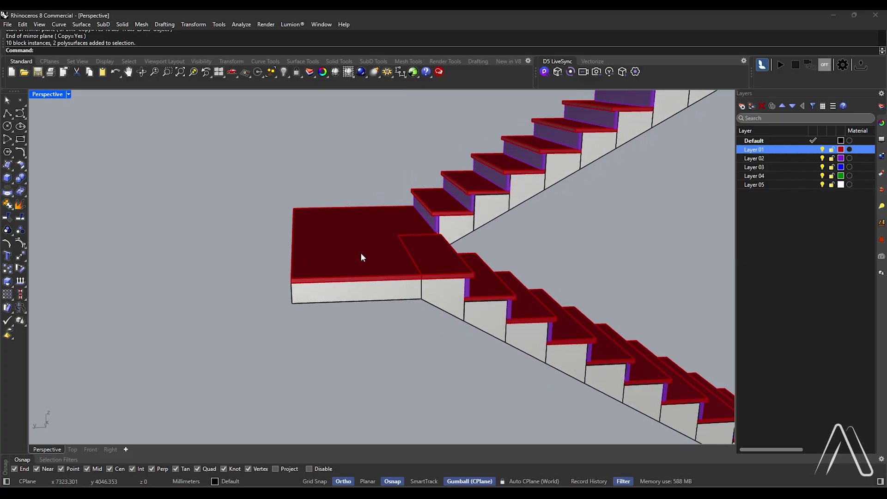
Step: Duplicate both landing pieces beside the stairs and rotate the copy 180 degrees
{"action": "left_click", "coordinate": [361, 254]}
{"action": "left_click", "coordinate": [323, 277], "text": "shift"}
{"action": "scroll", "coordinate": [295, 313], "scroll_direction": "down", "scroll_amount": 6}
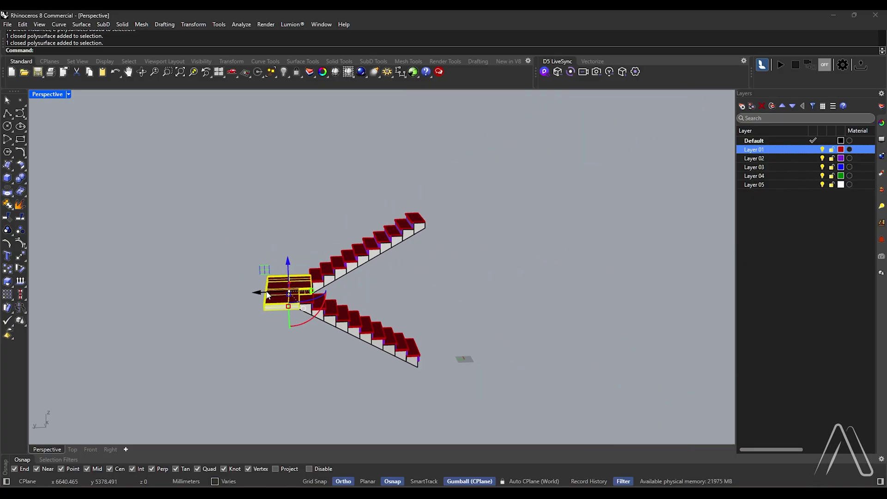
{"action": "left_click_drag", "start_coordinate": [267, 295], "coordinate": [406, 296]}
{"action": "scroll", "coordinate": [416, 295], "scroll_direction": "up", "scroll_amount": 4}
{"action": "left_click", "coordinate": [467, 296]}
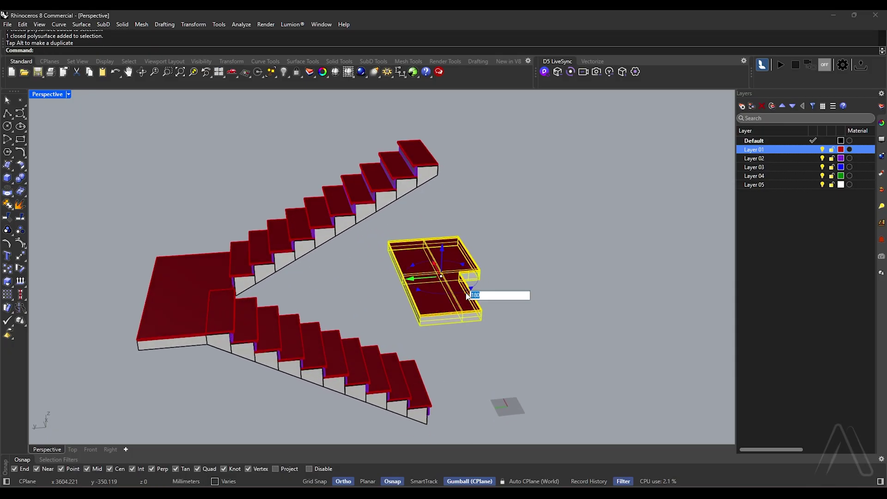
{"action": "key", "text": "Return"}
{"action": "scroll", "coordinate": [416, 282], "scroll_direction": "up", "scroll_amount": 5}
Step: Move the landing copy from its notch corner onto the upper flight's top step
{"action": "type", "text": "o"}
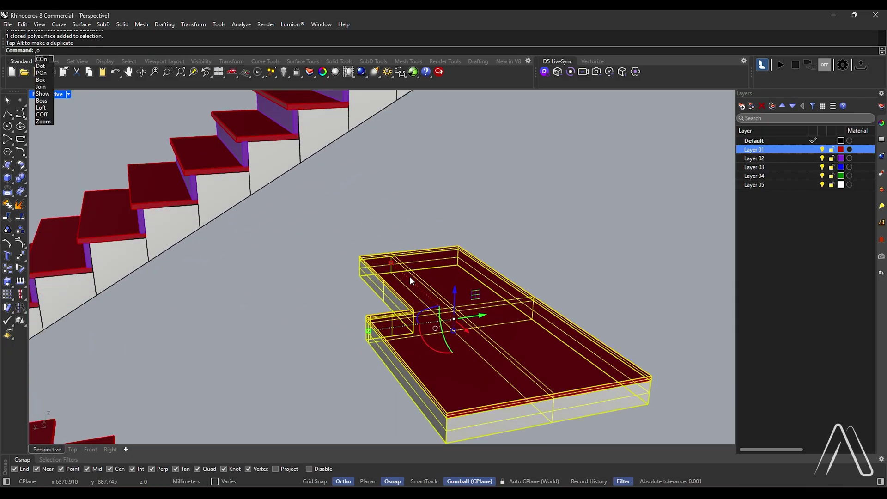
{"action": "type", "text": "ve"}
{"action": "key", "text": "Return"}
{"action": "scroll", "coordinate": [412, 314], "scroll_direction": "up", "scroll_amount": 3}
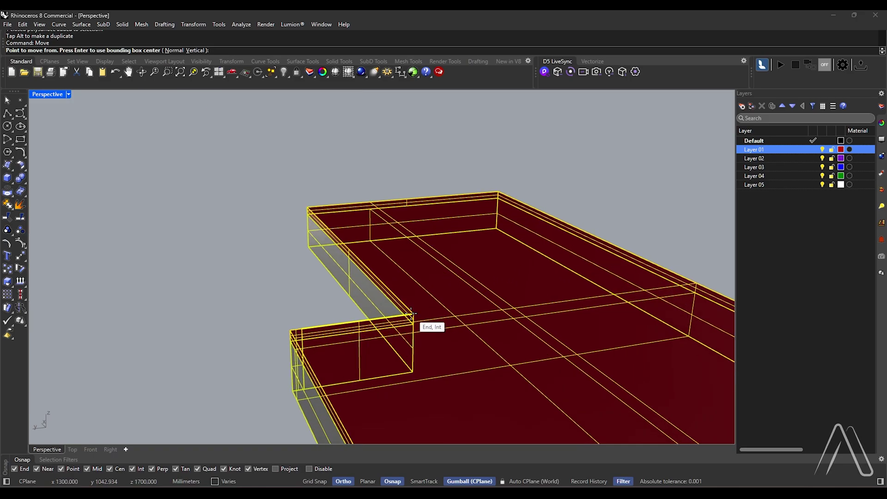
{"action": "left_click", "coordinate": [411, 313]}
{"action": "scroll", "coordinate": [462, 267], "scroll_direction": "down", "scroll_amount": 4}
{"action": "scroll", "coordinate": [443, 226], "scroll_direction": "up", "scroll_amount": 5}
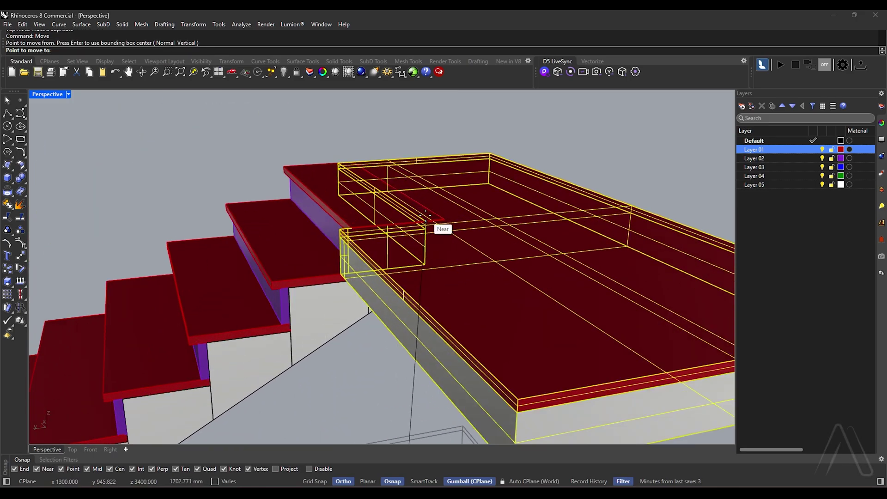
{"action": "left_click", "coordinate": [445, 220]}
{"action": "right_click_drag", "start_coordinate": [464, 258], "coordinate": [415, 333]}
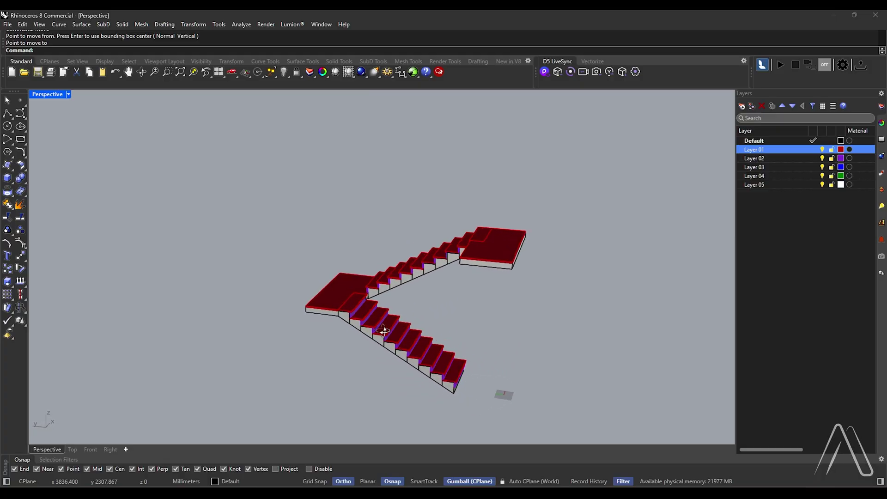
{"action": "scroll", "coordinate": [475, 370], "scroll_direction": "up", "scroll_amount": 5}
{"action": "scroll", "coordinate": [433, 375], "scroll_direction": "down", "scroll_amount": 4}
{"action": "scroll", "coordinate": [425, 378], "scroll_direction": "up", "scroll_amount": 1}
{"action": "scroll", "coordinate": [425, 378], "scroll_direction": "up", "scroll_amount": 3}
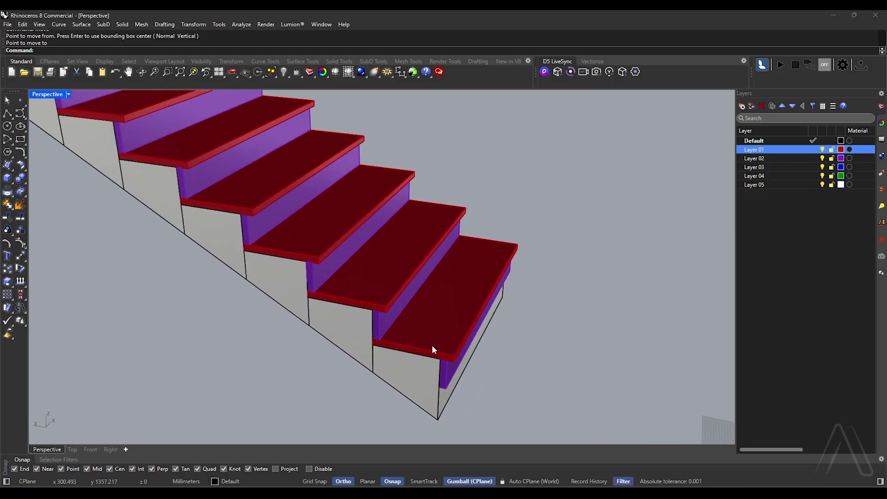
Step: Inside the step block, draw a 35 mm circle at the tread edge midpoint
{"action": "double_click", "coordinate": [429, 339]}
{"action": "scroll", "coordinate": [430, 339], "scroll_direction": "up", "scroll_amount": 3}
{"action": "left_click", "coordinate": [426, 360]}
{"action": "scroll", "coordinate": [430, 356], "scroll_direction": "up", "scroll_amount": 4}
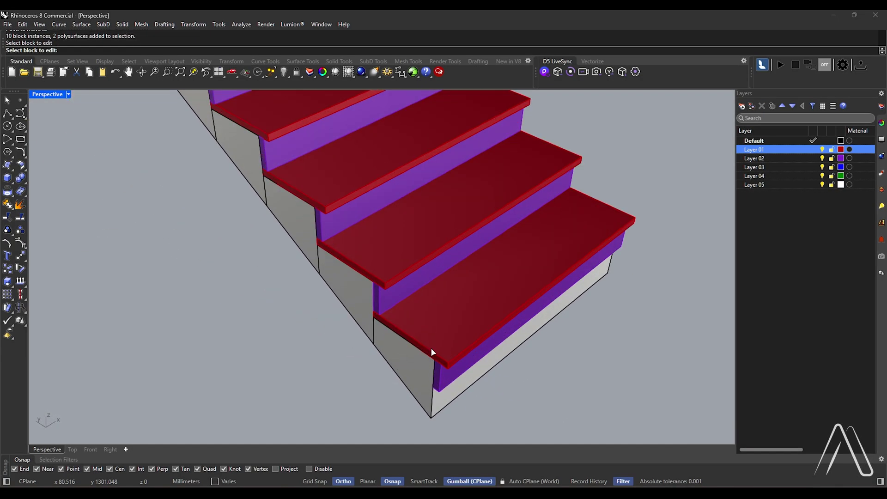
{"action": "type", "text": "ircle"}
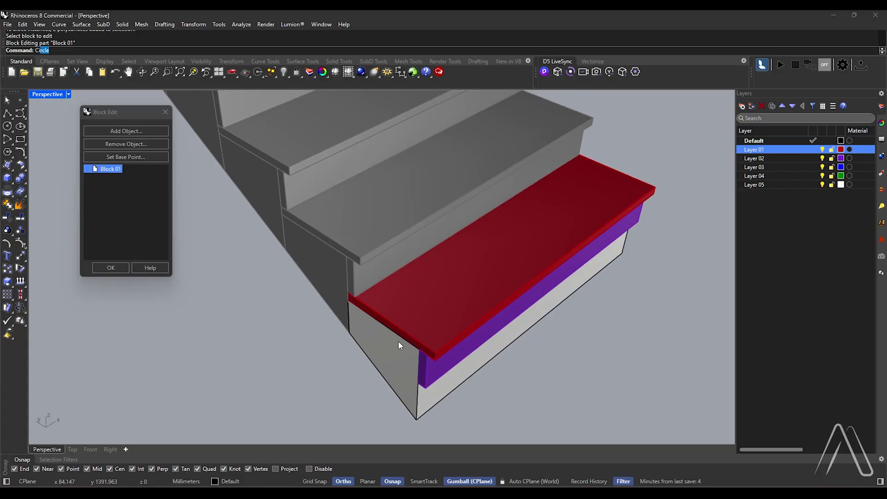
{"action": "key", "text": "Return"}
{"action": "scroll", "coordinate": [398, 341], "scroll_direction": "up", "scroll_amount": 2}
{"action": "left_click", "coordinate": [390, 320]}
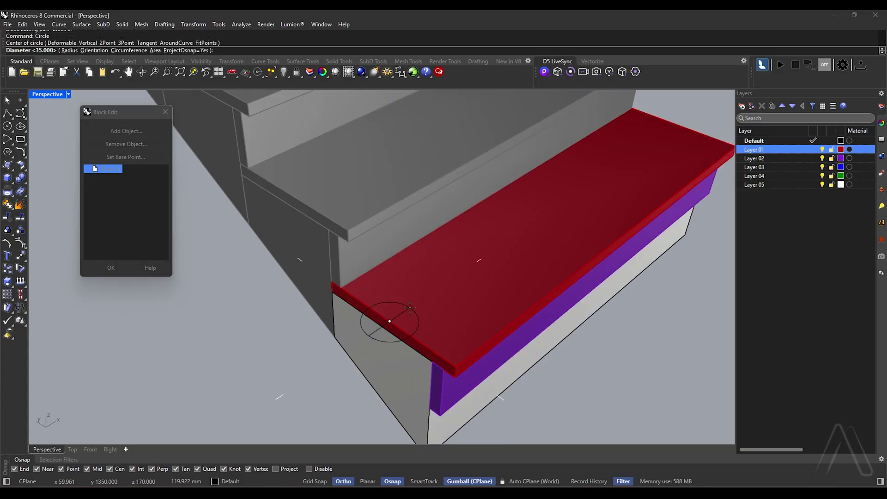
{"action": "type", "text": "35"}
{"action": "key", "text": "Return"}
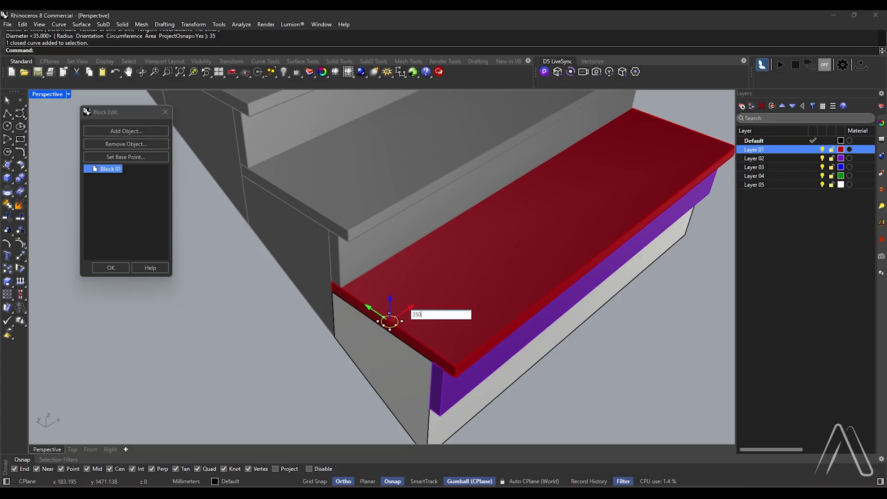
Step: Extrude the circle into a baluster column and delete the base circle
{"action": "scroll", "coordinate": [402, 333], "scroll_direction": "down", "scroll_amount": 3}
{"action": "type", "text": "ExtrudeCrv"}
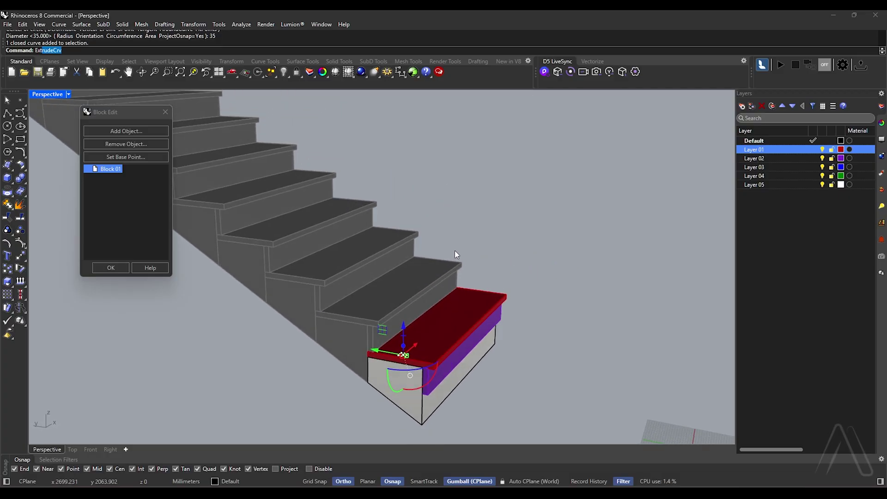
{"action": "key", "text": "Return"}
{"action": "key", "text": "Return"}
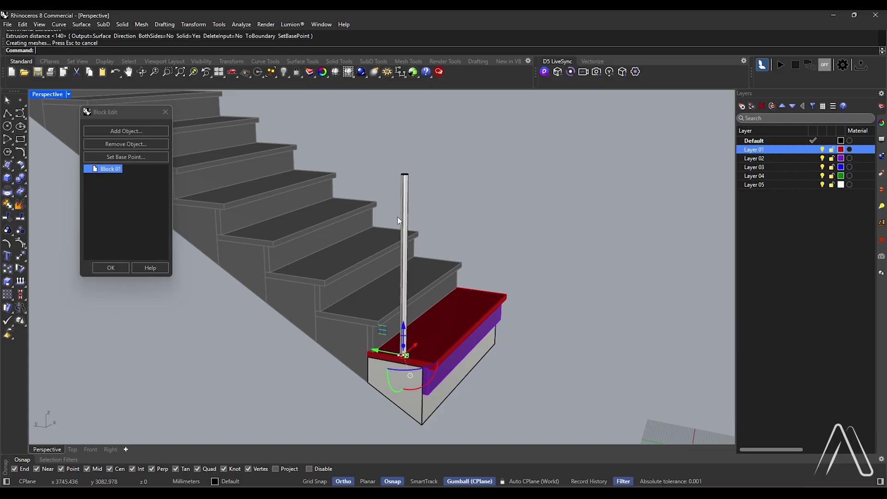
{"action": "key", "text": "Delete"}
{"action": "left_click", "coordinate": [407, 305]}
{"action": "scroll", "coordinate": [417, 294], "scroll_direction": "up", "scroll_amount": 2}
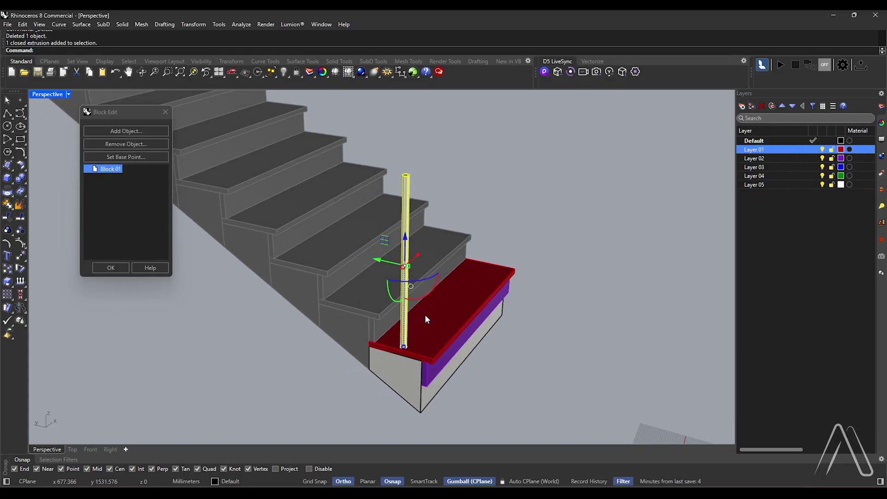
Step: Mirror the column to the tread's far end and finish the block edit
{"action": "key", "text": "Return"}
{"action": "left_click", "coordinate": [481, 303]}
{"action": "left_click", "coordinate": [530, 320]}
{"action": "right_click_drag", "start_coordinate": [531, 320], "coordinate": [308, 237]}
{"action": "key", "text": "Return"}
{"action": "scroll", "coordinate": [554, 351], "scroll_direction": "down", "scroll_amount": 10}
{"action": "scroll", "coordinate": [284, 267], "scroll_direction": "up", "scroll_amount": 5}
{"action": "right_click_drag", "start_coordinate": [284, 268], "coordinate": [522, 349]}
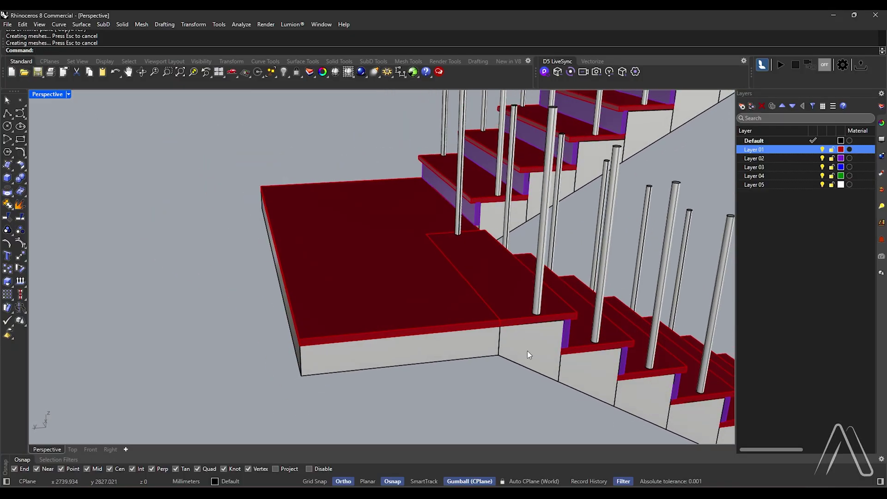
Step: Copy a baluster out of the step block and paste it into the model
{"action": "left_click", "coordinate": [540, 356]}
{"action": "right_click", "coordinate": [600, 261]}
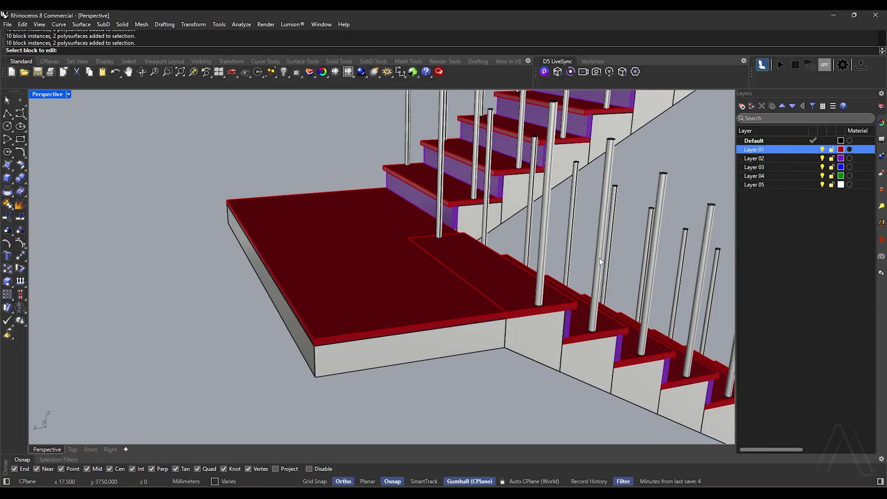
{"action": "left_click", "coordinate": [534, 239]}
{"action": "left_click", "coordinate": [542, 243]}
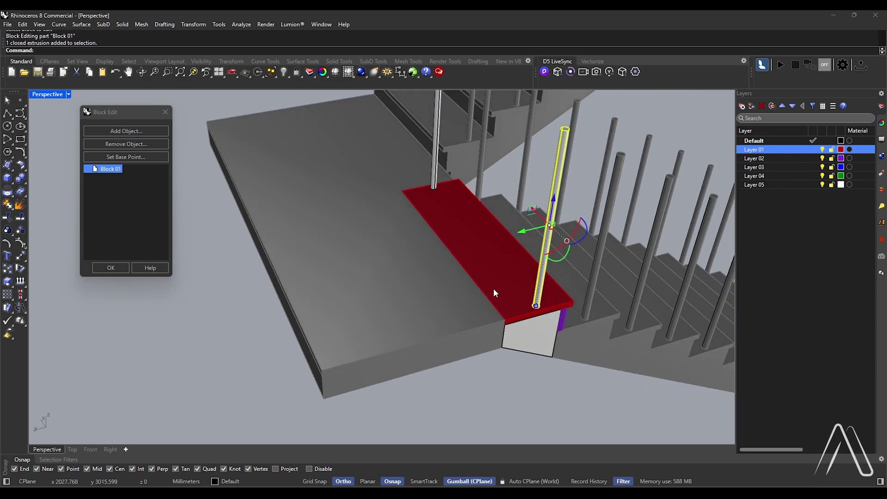
{"action": "left_click", "coordinate": [98, 267]}
{"action": "key", "text": "ctrl+v"}
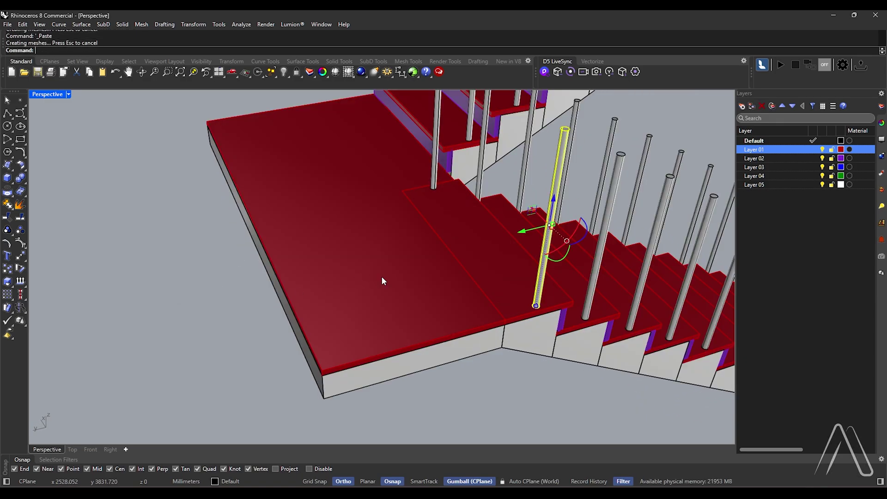
Step: Move the pasted baluster to the landing corner, offset 35 inward
{"action": "scroll", "coordinate": [491, 298], "scroll_direction": "up", "scroll_amount": 3}
{"action": "scroll", "coordinate": [465, 270], "scroll_direction": "down", "scroll_amount": 3}
{"action": "type", "text": "move"}
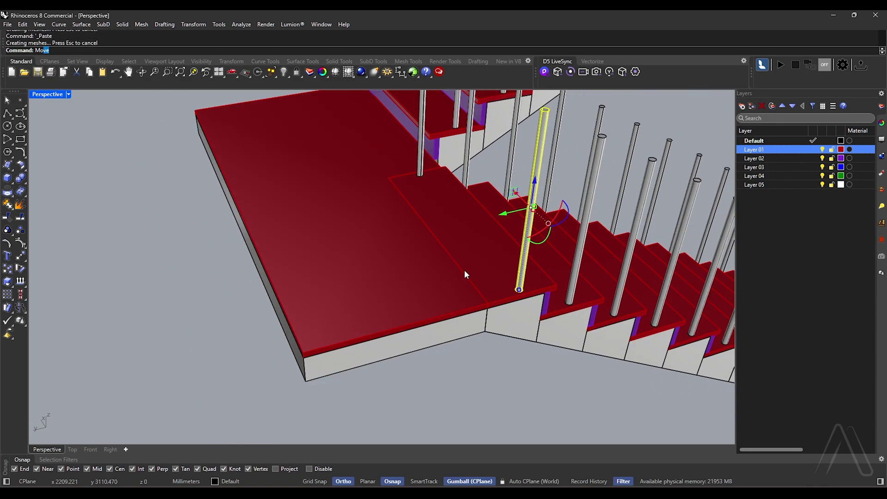
{"action": "key", "text": "Return"}
{"action": "scroll", "coordinate": [517, 276], "scroll_direction": "up", "scroll_amount": 5}
{"action": "left_click", "coordinate": [501, 245]}
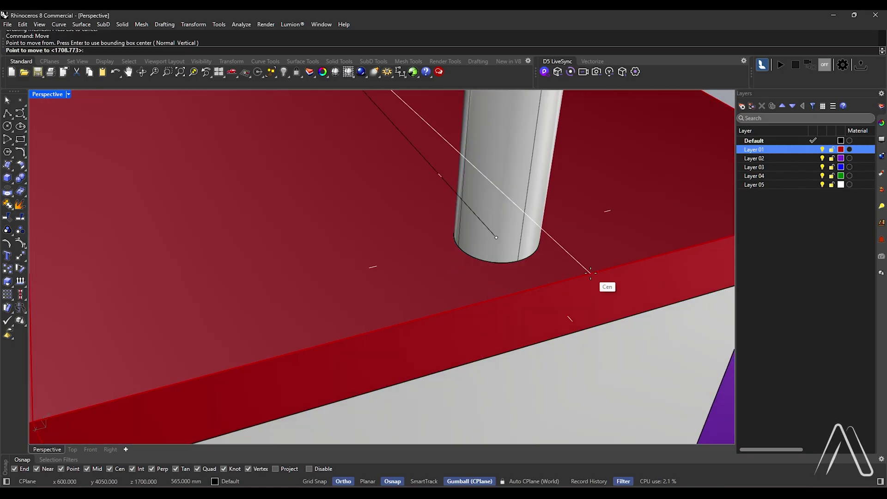
{"action": "scroll", "coordinate": [603, 289], "scroll_direction": "down", "scroll_amount": 5}
{"action": "scroll", "coordinate": [351, 304], "scroll_direction": "up", "scroll_amount": 5}
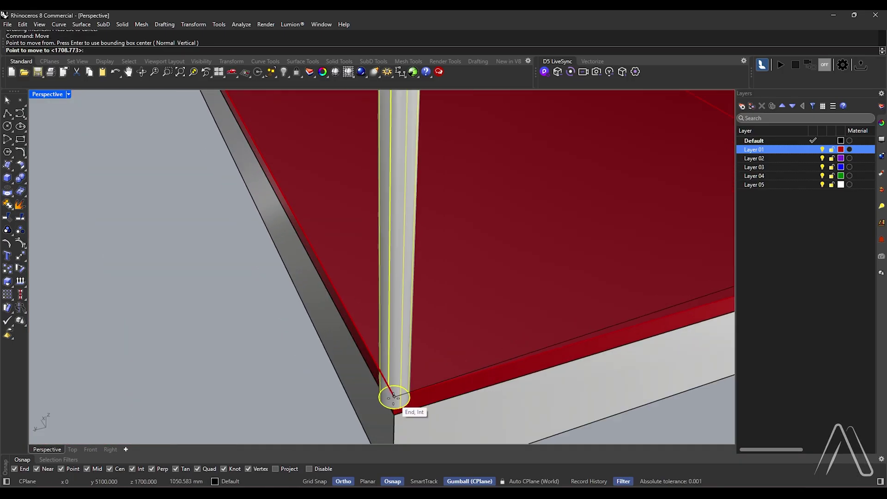
{"action": "left_click", "coordinate": [389, 394]}
{"action": "scroll", "coordinate": [388, 387], "scroll_direction": "down", "scroll_amount": 5}
{"action": "left_click", "coordinate": [372, 267]}
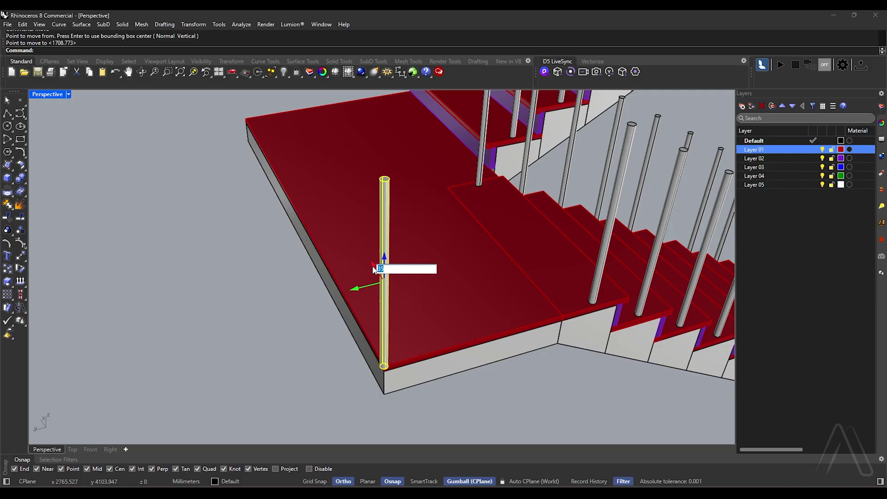
{"action": "left_click", "coordinate": [354, 281]}
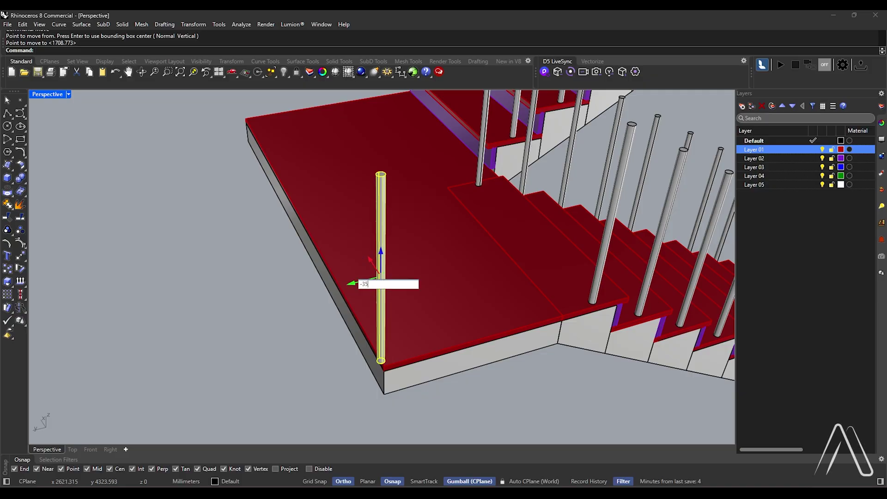
{"action": "key", "text": "Return"}
Step: Mirror the baluster about the landing edge midpoint to the opposite corner
{"action": "scroll", "coordinate": [369, 319], "scroll_direction": "up", "scroll_amount": 1}
{"action": "scroll", "coordinate": [369, 323], "scroll_direction": "down", "scroll_amount": 3}
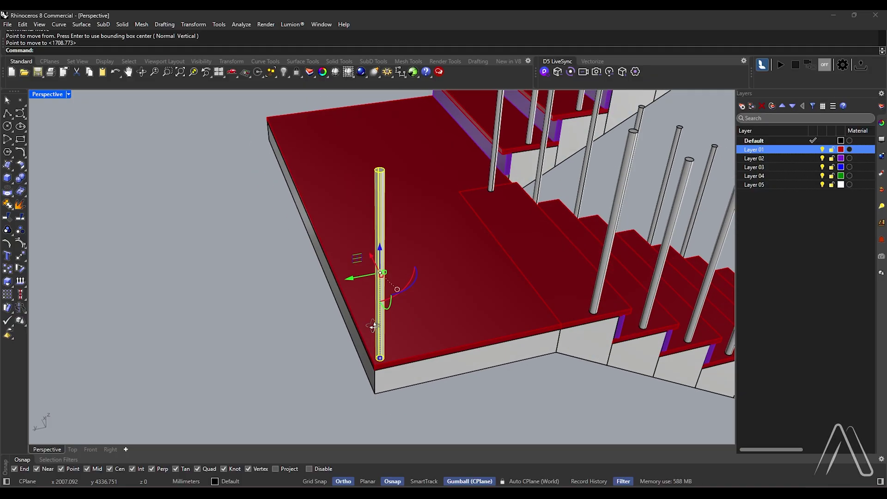
{"action": "type", "text": "Mirror"}
{"action": "key", "text": "Return"}
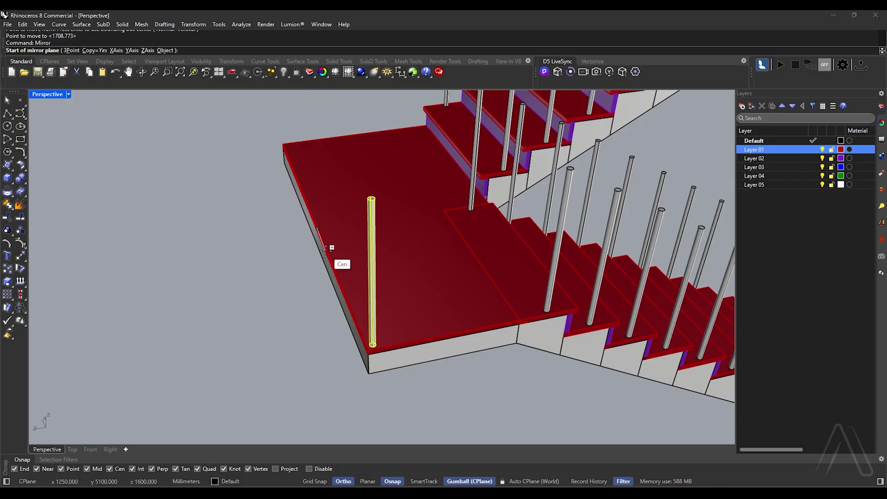
{"action": "left_click", "coordinate": [316, 227]}
{"action": "left_click", "coordinate": [433, 295]}
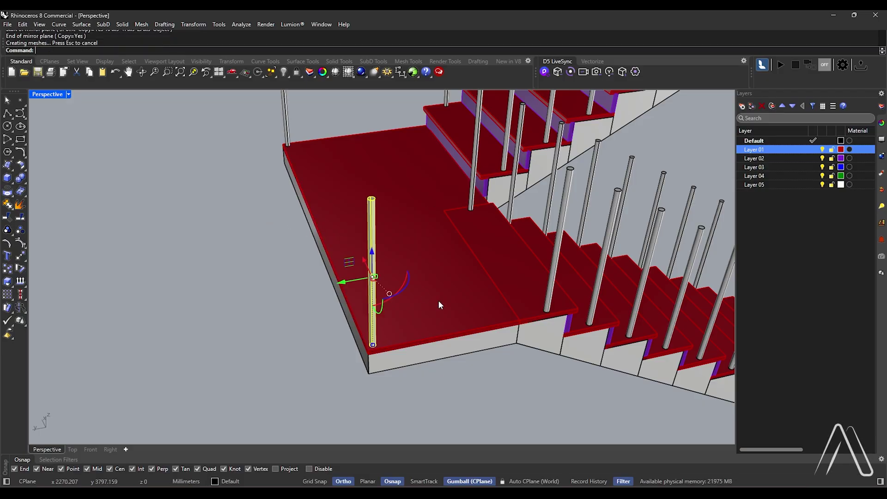
Step: Draw a guide line between two baluster base centres
{"action": "scroll", "coordinate": [515, 317], "scroll_direction": "up", "scroll_amount": 3}
{"action": "type", "text": "Li"}
{"action": "key", "text": "Return"}
{"action": "scroll", "coordinate": [545, 319], "scroll_direction": "up", "scroll_amount": 5}
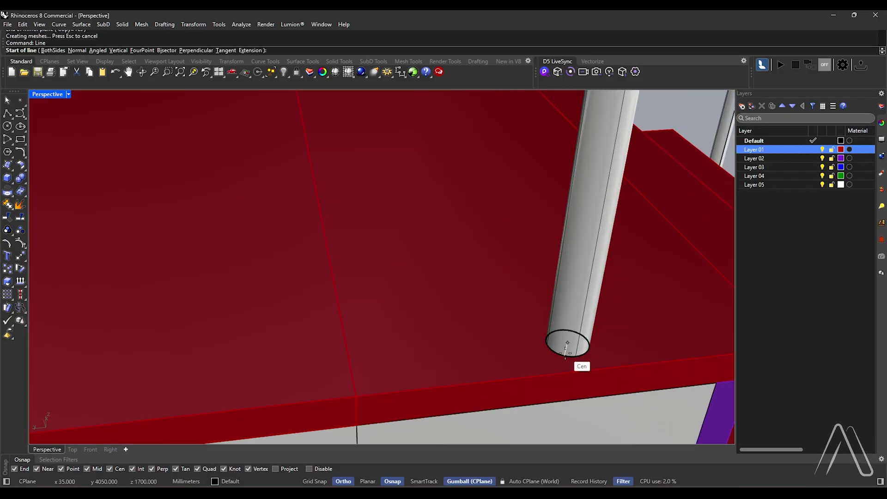
{"action": "left_click", "coordinate": [567, 343]}
{"action": "scroll", "coordinate": [567, 342], "scroll_direction": "down", "scroll_amount": 5}
{"action": "scroll", "coordinate": [515, 362], "scroll_direction": "up", "scroll_amount": 5}
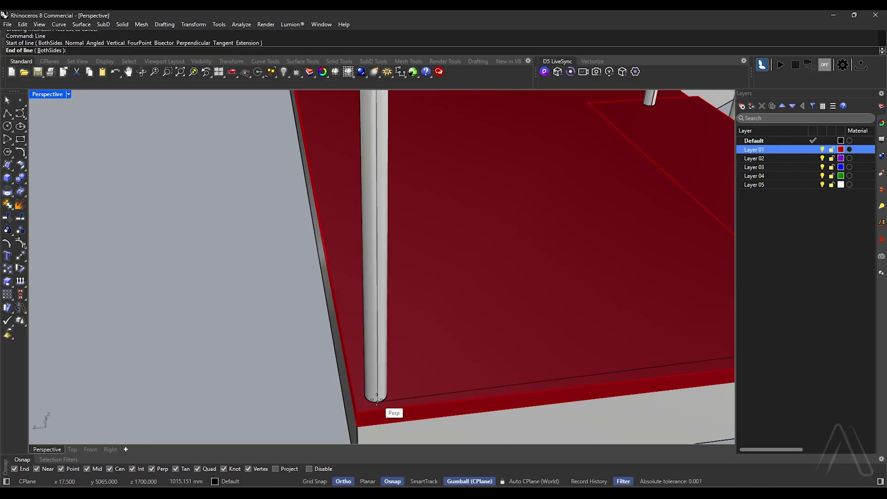
{"action": "scroll", "coordinate": [376, 401], "scroll_direction": "up", "scroll_amount": 2}
{"action": "left_click", "coordinate": [364, 396]}
{"action": "key", "text": "Return"}
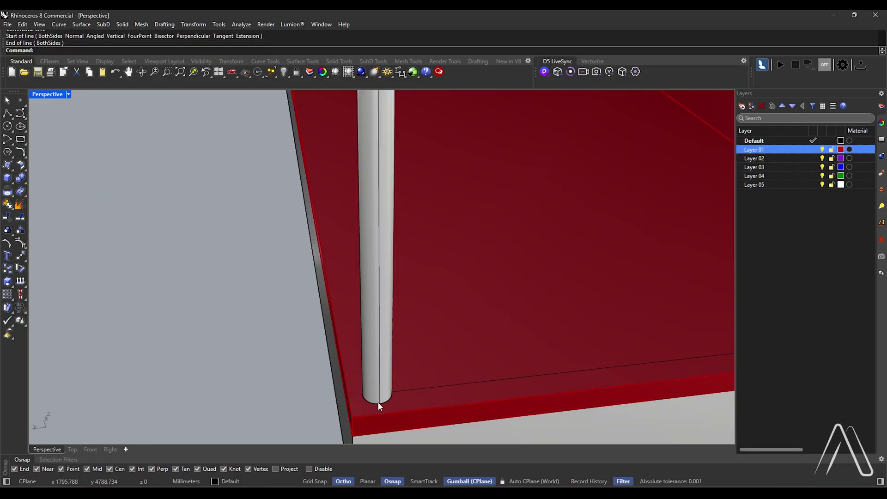
{"action": "scroll", "coordinate": [378, 404], "scroll_direction": "down", "scroll_amount": 5}
{"action": "scroll", "coordinate": [397, 402], "scroll_direction": "up", "scroll_amount": 6}
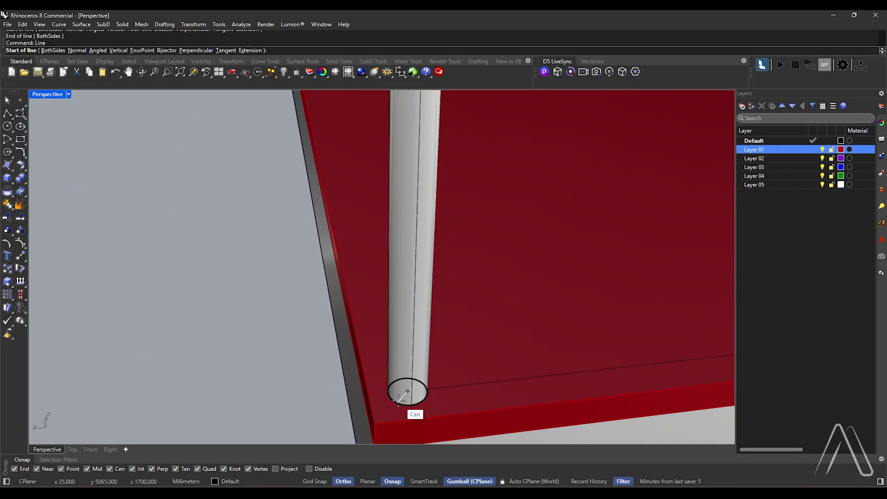
Step: Draw a second guide line from a baluster base to the corner baluster
{"action": "left_click", "coordinate": [396, 396]}
{"action": "scroll", "coordinate": [396, 396], "scroll_direction": "down", "scroll_amount": 5}
{"action": "scroll", "coordinate": [215, 273], "scroll_direction": "up", "scroll_amount": 5}
{"action": "scroll", "coordinate": [206, 317], "scroll_direction": "up", "scroll_amount": 2}
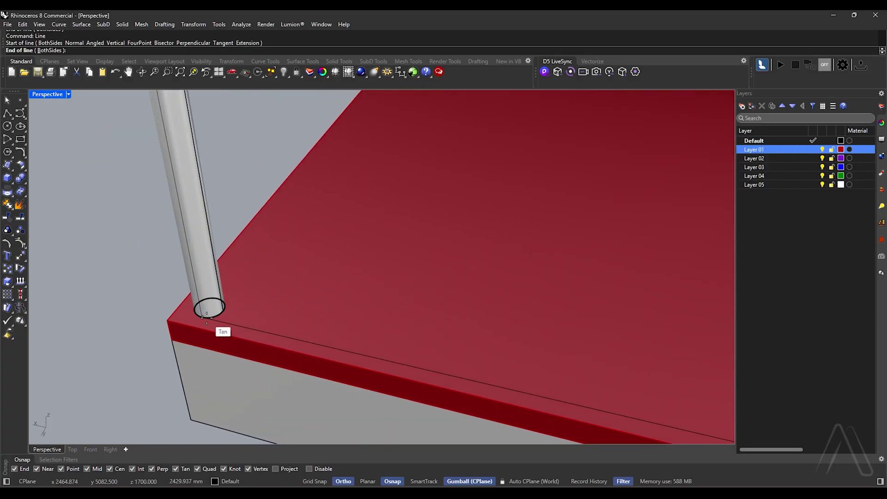
{"action": "left_click", "coordinate": [210, 308]}
{"action": "scroll", "coordinate": [213, 315], "scroll_direction": "down", "scroll_amount": 6}
Step: Divide the front guide line into 2 segments and the side line into 3
{"action": "type", "text": "d: Divide"}
{"action": "key", "text": "Return"}
{"action": "scroll", "coordinate": [400, 337], "scroll_direction": "down", "scroll_amount": 3}
{"action": "right_click_drag", "start_coordinate": [400, 337], "coordinate": [325, 340]}
{"action": "scroll", "coordinate": [381, 366], "scroll_direction": "up", "scroll_amount": 5}
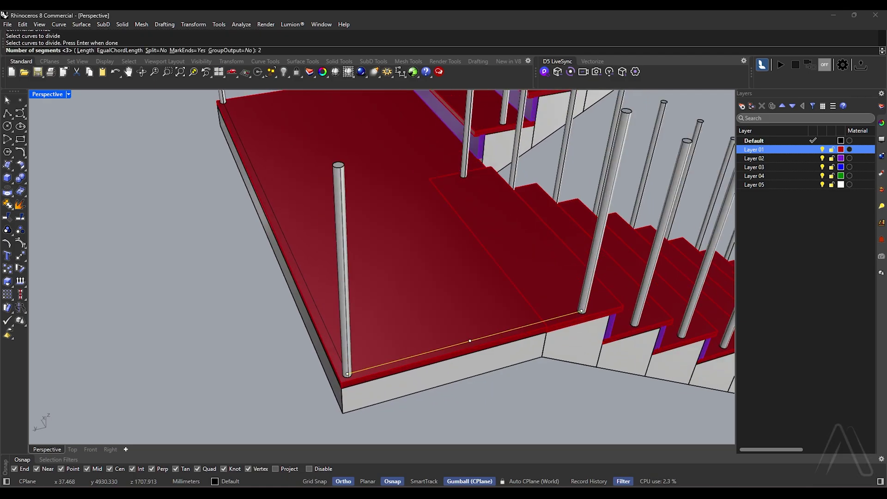
{"action": "key", "text": "Return"}
{"action": "key", "text": "Return"}
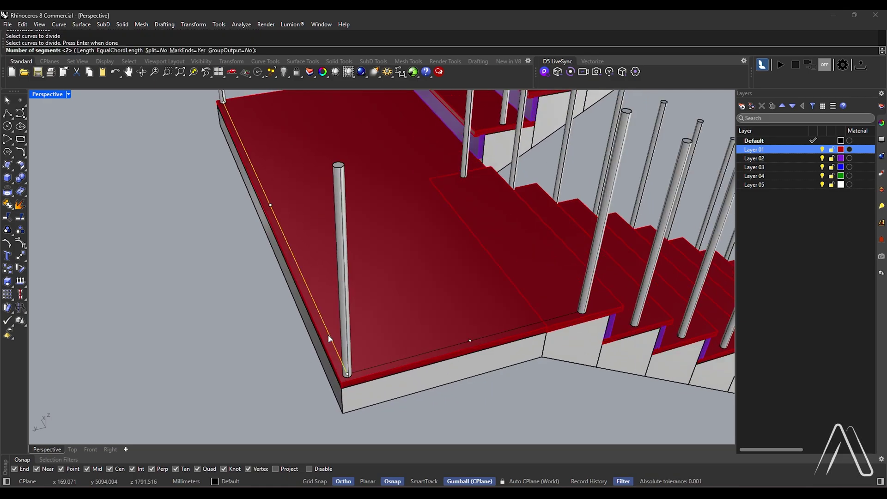
{"action": "key", "text": "Return"}
{"action": "scroll", "coordinate": [344, 369], "scroll_direction": "down", "scroll_amount": 3}
{"action": "scroll", "coordinate": [344, 369], "scroll_direction": "up", "scroll_amount": 4}
Step: Copy the corner baluster onto the two division points
{"action": "left_click", "coordinate": [340, 351]}
{"action": "type", "text": "C"}
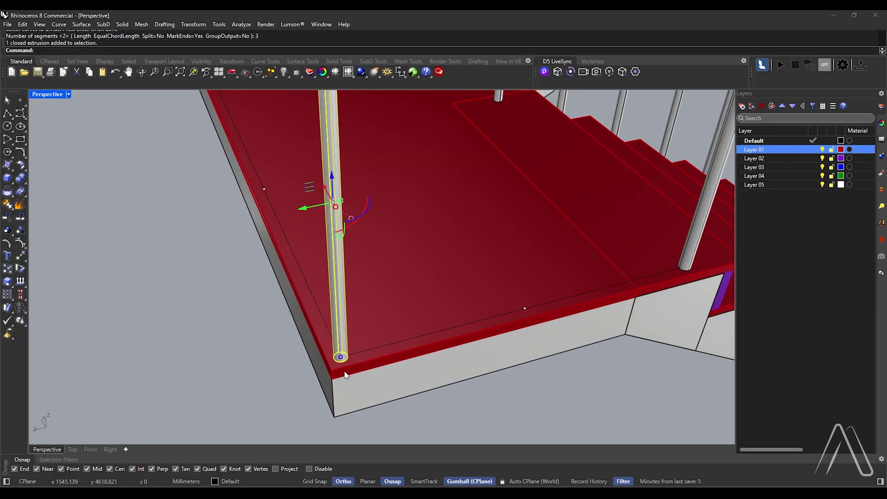
{"action": "key", "text": "ctrl+c"}
{"action": "scroll", "coordinate": [343, 365], "scroll_direction": "up", "scroll_amount": 2}
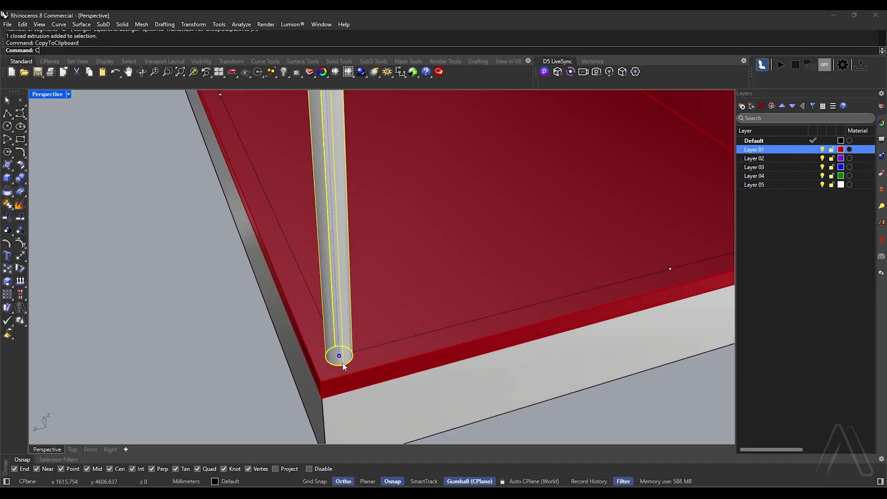
{"action": "type", "text": "Copy"}
{"action": "key", "text": "Return"}
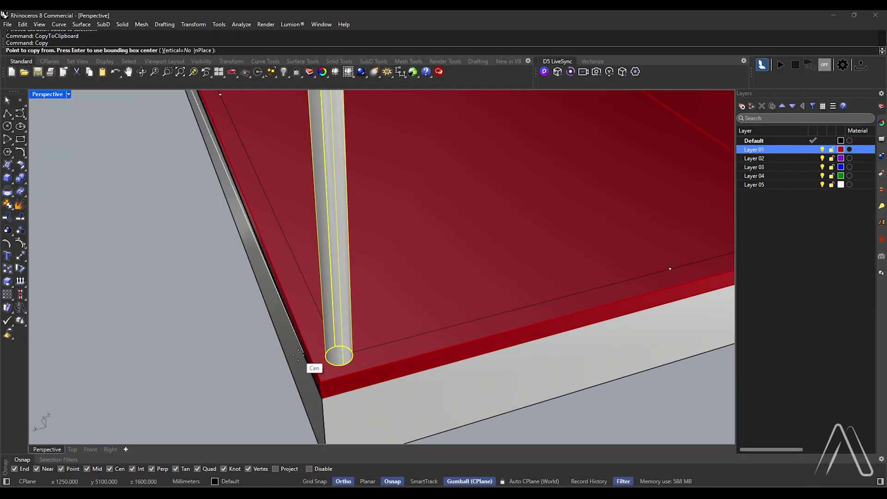
{"action": "left_click", "coordinate": [327, 359]}
{"action": "left_click", "coordinate": [337, 359]}
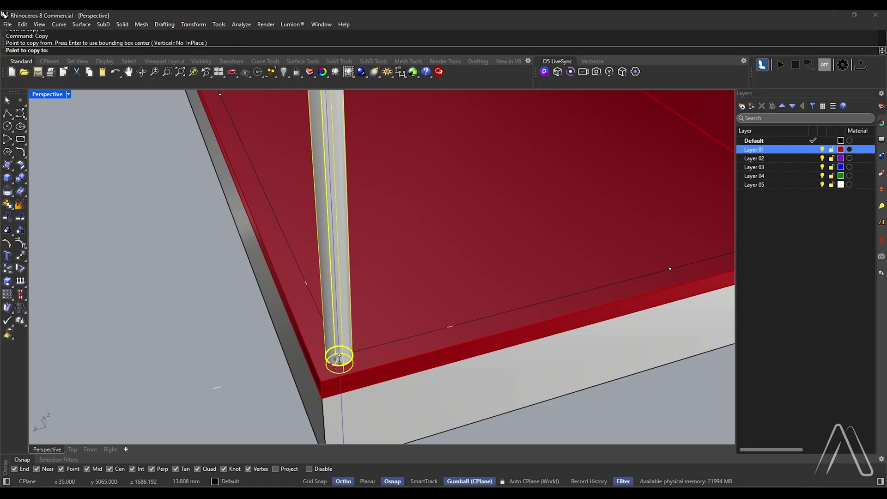
{"action": "scroll", "coordinate": [337, 359], "scroll_direction": "down", "scroll_amount": 3}
{"action": "scroll", "coordinate": [458, 357], "scroll_direction": "down", "scroll_amount": 5}
{"action": "left_click", "coordinate": [349, 280]}
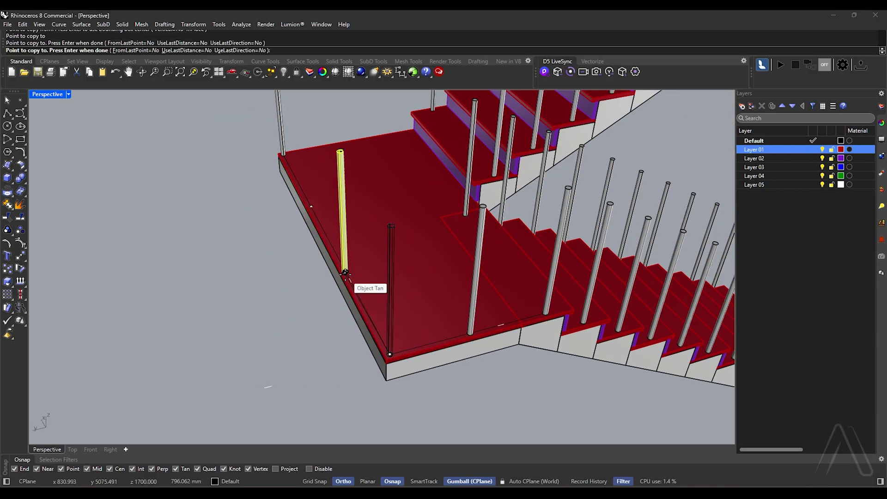
{"action": "scroll", "coordinate": [355, 258], "scroll_direction": "up", "scroll_amount": 1}
{"action": "key", "text": "Return"}
Step: Mirror both new balusters to the other side of the landing
{"action": "left_click", "coordinate": [488, 308], "text": "shift"}
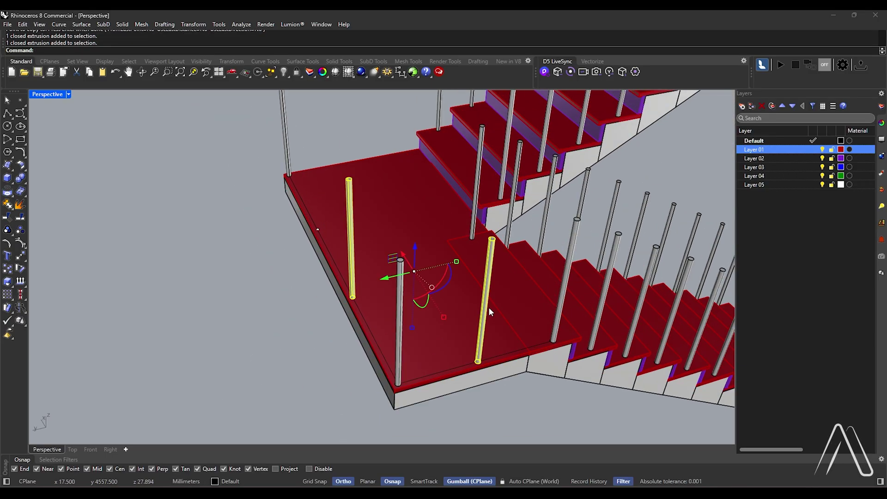
{"action": "left_click", "coordinate": [335, 263]}
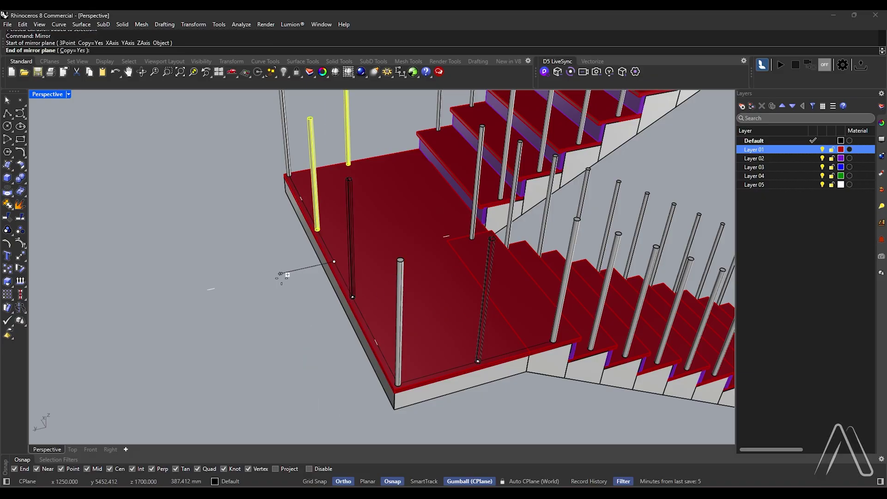
{"action": "left_click", "coordinate": [317, 258]}
{"action": "scroll", "coordinate": [333, 361], "scroll_direction": "down", "scroll_amount": 3}
{"action": "right_click_drag", "start_coordinate": [334, 362], "coordinate": [326, 339]}
{"action": "scroll", "coordinate": [327, 341], "scroll_direction": "up", "scroll_amount": 5}
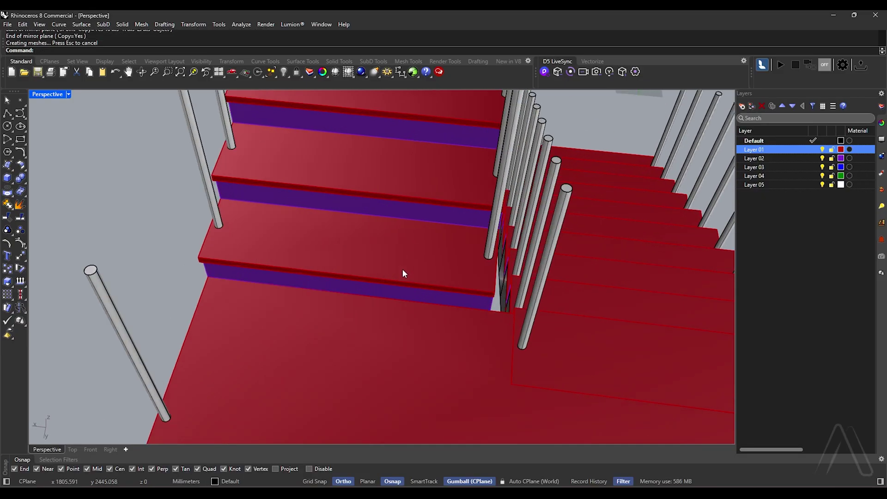
{"action": "scroll", "coordinate": [496, 334], "scroll_direction": "down", "scroll_amount": 5}
Step: Copy a baluster from the step block and paste it into the model
{"action": "key", "text": "ctrl+a"}
{"action": "scroll", "coordinate": [510, 305], "scroll_direction": "up", "scroll_amount": 3}
{"action": "left_click", "coordinate": [511, 309]}
{"action": "left_click", "coordinate": [507, 300]}
{"action": "scroll", "coordinate": [507, 300], "scroll_direction": "up", "scroll_amount": 2}
{"action": "key", "text": "ctrl+c"}
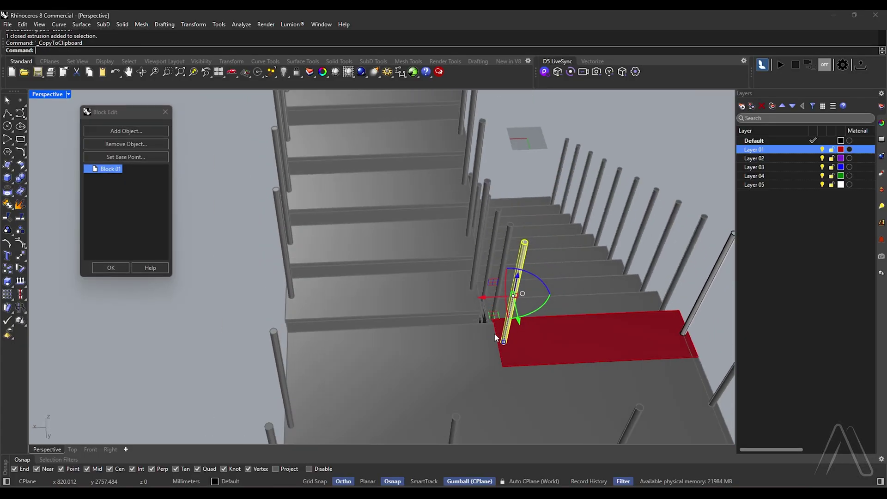
{"action": "left_click", "coordinate": [111, 267]}
{"action": "key", "text": "ctrl+v"}
{"action": "scroll", "coordinate": [497, 319], "scroll_direction": "up", "scroll_amount": 3}
{"action": "scroll", "coordinate": [497, 319], "scroll_direction": "down", "scroll_amount": 2}
{"action": "scroll", "coordinate": [528, 317], "scroll_direction": "up", "scroll_amount": 3}
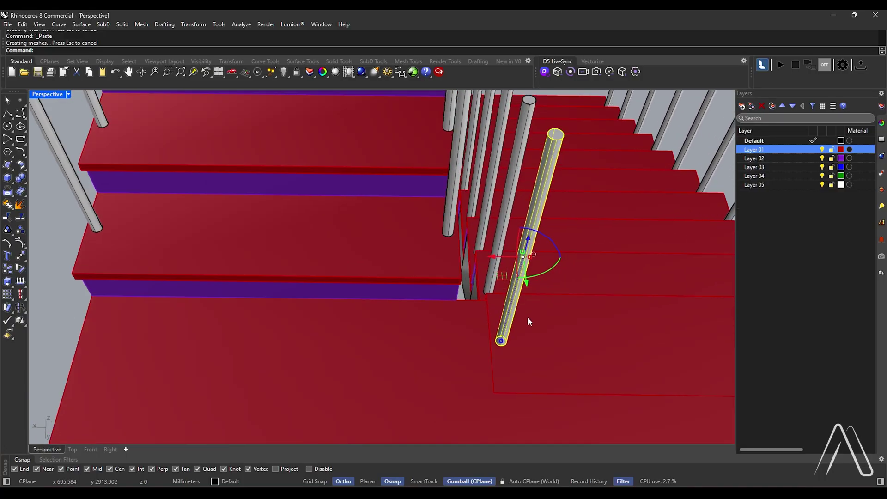
{"action": "scroll", "coordinate": [472, 287], "scroll_direction": "down", "scroll_amount": 5}
Step: Mirror the pasted baluster across the midpoint, then mirror the left baluster too
{"action": "type", "text": "mirror"}
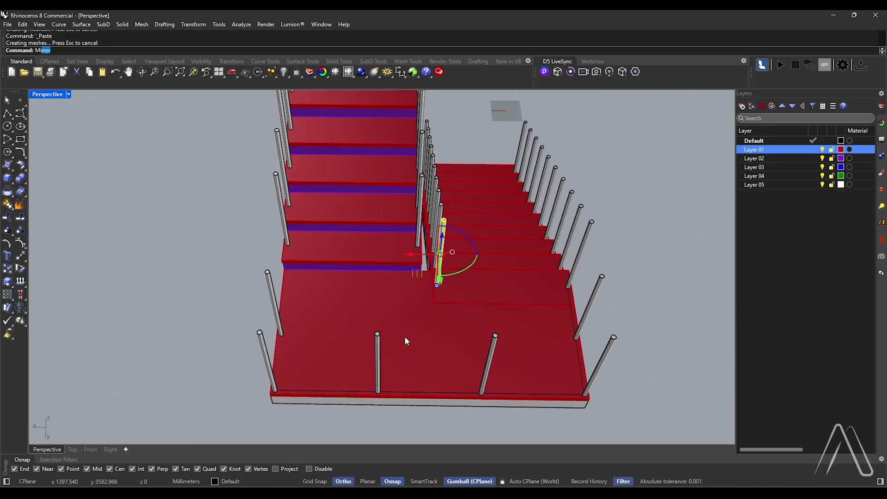
{"action": "key", "text": "Return"}
{"action": "left_click", "coordinate": [425, 392]}
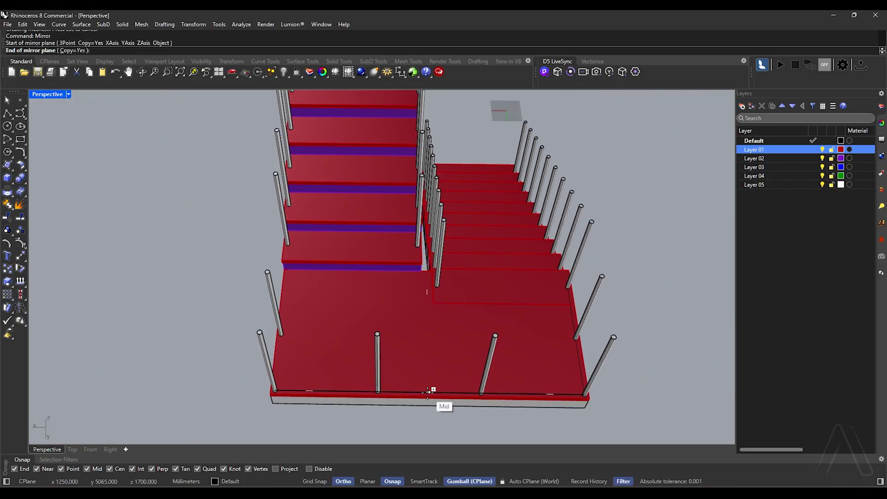
{"action": "left_click", "coordinate": [430, 422]}
{"action": "scroll", "coordinate": [351, 258], "scroll_direction": "up", "scroll_amount": 3}
{"action": "key", "text": "Return"}
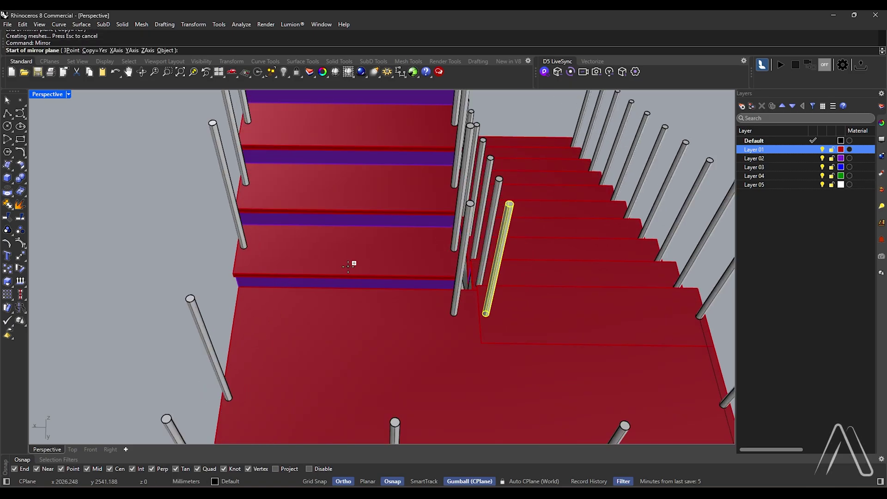
{"action": "key", "text": "Escape"}
{"action": "left_click", "coordinate": [461, 278]}
{"action": "key", "text": "Return"}
{"action": "left_click", "coordinate": [347, 273]}
{"action": "left_click", "coordinate": [350, 311]}
Step: Delete the surplus baluster post from among the overlapping objects
{"action": "left_click", "coordinate": [517, 234]}
{"action": "left_click", "coordinate": [531, 261]}
{"action": "key", "text": "Delete"}
{"action": "right_click_drag", "start_coordinate": [489, 259], "coordinate": [456, 242]}
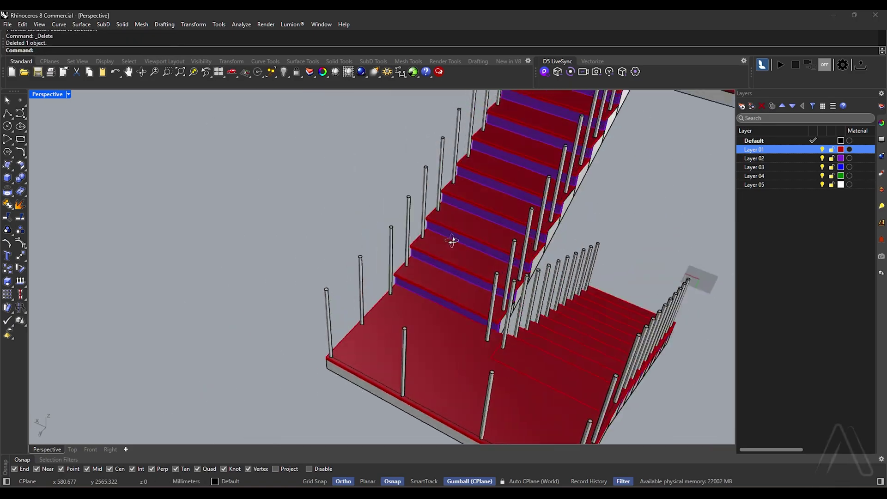
{"action": "scroll", "coordinate": [455, 242], "scroll_direction": "down", "scroll_amount": 5}
{"action": "right_click_drag", "start_coordinate": [484, 376], "coordinate": [553, 199]}
{"action": "scroll", "coordinate": [451, 310], "scroll_direction": "up", "scroll_amount": 2}
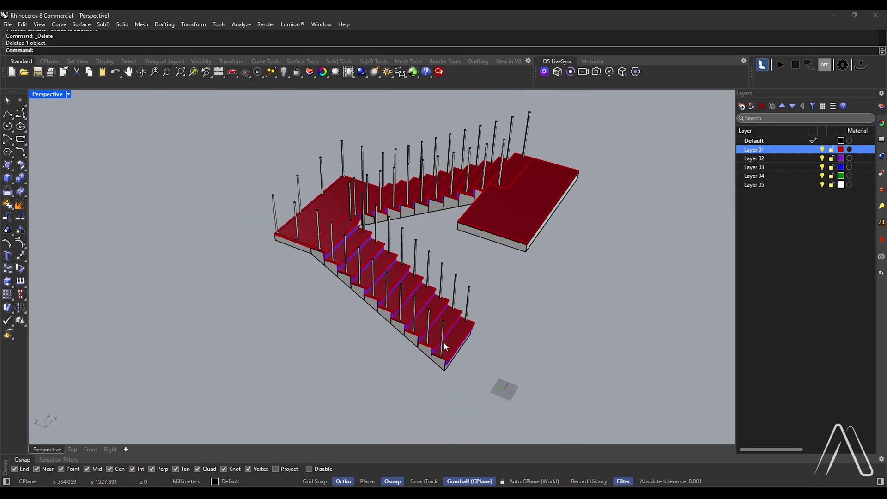
Step: Draw the first rail polyline from a post-base centre across the post tops to the landing edge
{"action": "scroll", "coordinate": [451, 309], "scroll_direction": "up", "scroll_amount": 3}
{"action": "type", "text": "polyline"}
{"action": "key", "text": "Return"}
{"action": "scroll", "coordinate": [465, 390], "scroll_direction": "up", "scroll_amount": 6}
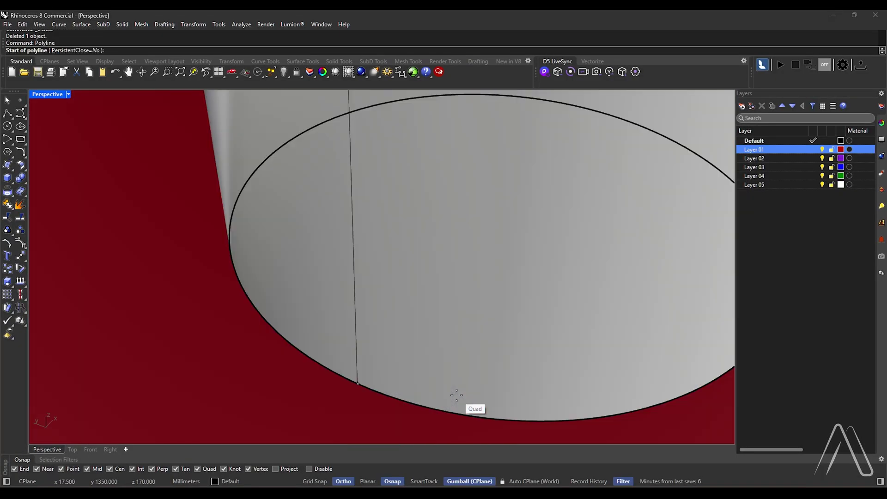
{"action": "scroll", "coordinate": [455, 395], "scroll_direction": "down", "scroll_amount": 5}
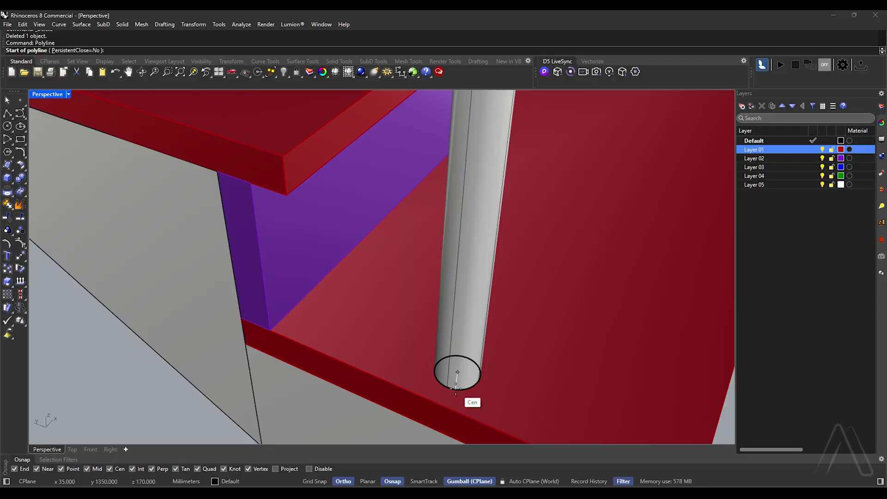
{"action": "left_click", "coordinate": [458, 373]}
{"action": "scroll", "coordinate": [466, 296], "scroll_direction": "down", "scroll_amount": 5}
{"action": "scroll", "coordinate": [480, 287], "scroll_direction": "up", "scroll_amount": 5}
{"action": "left_click", "coordinate": [482, 278]}
{"action": "scroll", "coordinate": [499, 323], "scroll_direction": "down", "scroll_amount": 2}
{"action": "scroll", "coordinate": [228, 145], "scroll_direction": "down", "scroll_amount": 3}
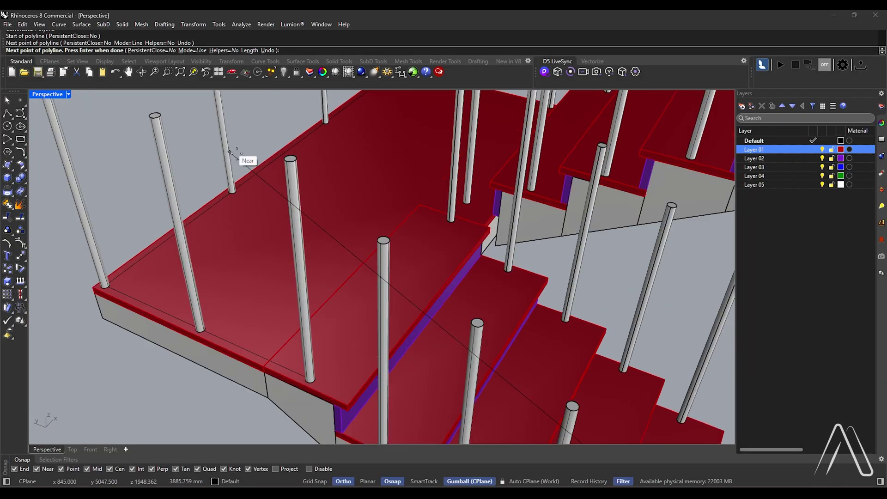
{"action": "scroll", "coordinate": [324, 194], "scroll_direction": "up", "scroll_amount": 3}
{"action": "left_click", "coordinate": [327, 196]}
{"action": "scroll", "coordinate": [330, 245], "scroll_direction": "down", "scroll_amount": 5}
{"action": "scroll", "coordinate": [322, 376], "scroll_direction": "up", "scroll_amount": 6}
{"action": "left_click", "coordinate": [321, 331]}
{"action": "left_click", "coordinate": [321, 312]}
{"action": "scroll", "coordinate": [440, 212], "scroll_direction": "down", "scroll_amount": 5}
{"action": "scroll", "coordinate": [462, 240], "scroll_direction": "up", "scroll_amount": 5}
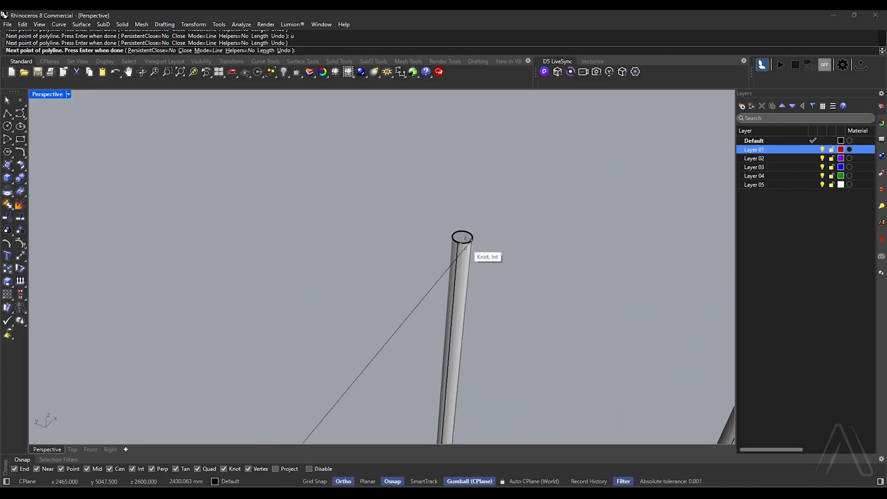
{"action": "scroll", "coordinate": [371, 263], "scroll_direction": "down", "scroll_amount": 5}
{"action": "scroll", "coordinate": [534, 321], "scroll_direction": "up", "scroll_amount": 5}
{"action": "left_click", "coordinate": [453, 273]}
{"action": "scroll", "coordinate": [323, 287], "scroll_direction": "down", "scroll_amount": 5}
{"action": "scroll", "coordinate": [651, 273], "scroll_direction": "up", "scroll_amount": 5}
{"action": "scroll", "coordinate": [651, 274], "scroll_direction": "up", "scroll_amount": 2}
{"action": "left_click", "coordinate": [678, 267]}
{"action": "scroll", "coordinate": [435, 192], "scroll_direction": "down", "scroll_amount": 5}
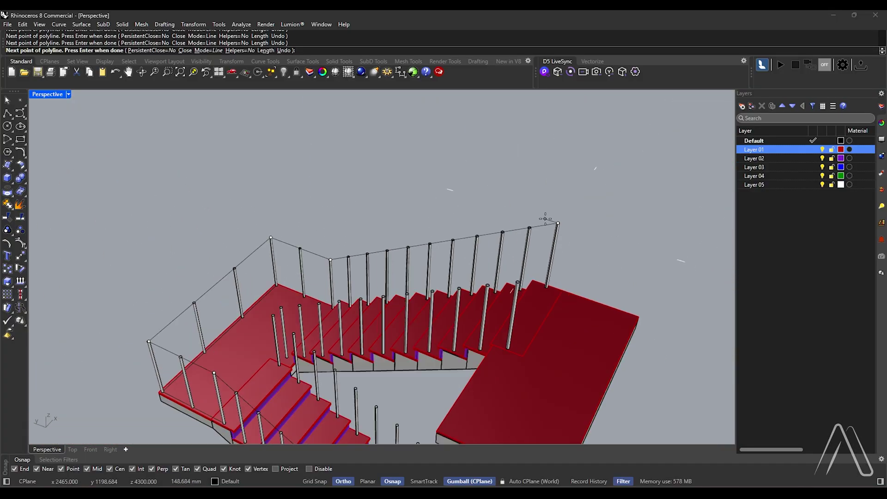
{"action": "scroll", "coordinate": [540, 226], "scroll_direction": "up", "scroll_amount": 6}
{"action": "left_click", "coordinate": [470, 323]}
{"action": "key", "text": "Return"}
Step: Draw the second rail polyline from a post base through the post top to a landing post top
{"action": "scroll", "coordinate": [504, 215], "scroll_direction": "down", "scroll_amount": 6}
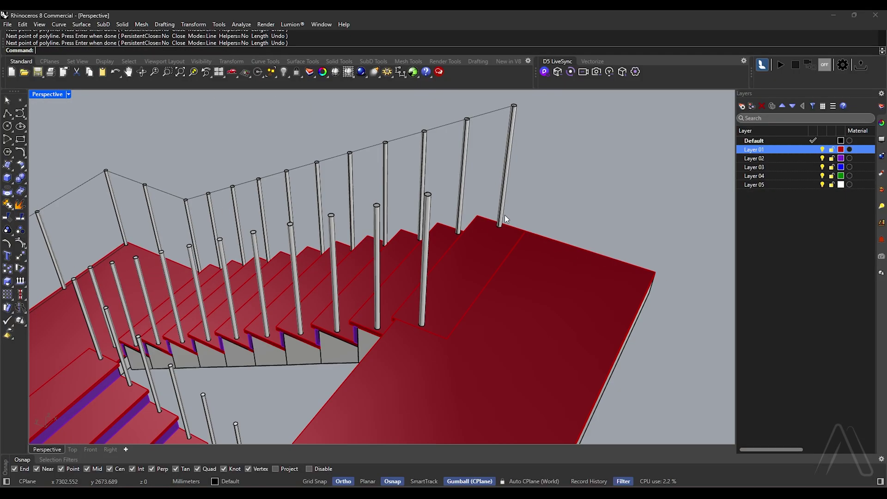
{"action": "scroll", "coordinate": [476, 295], "scroll_direction": "up", "scroll_amount": 5}
{"action": "key", "text": "Return"}
{"action": "scroll", "coordinate": [475, 382], "scroll_direction": "up", "scroll_amount": 5}
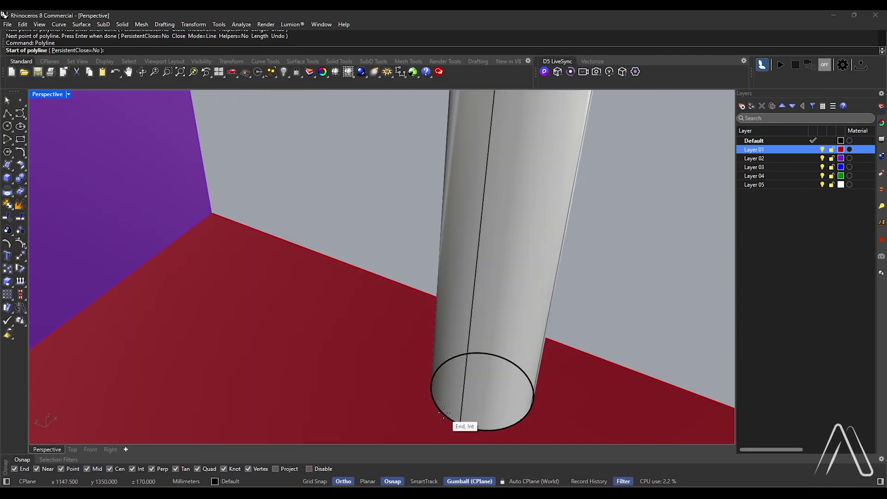
{"action": "scroll", "coordinate": [474, 418], "scroll_direction": "up", "scroll_amount": 1}
{"action": "left_click", "coordinate": [473, 417]}
{"action": "scroll", "coordinate": [513, 390], "scroll_direction": "down", "scroll_amount": 8}
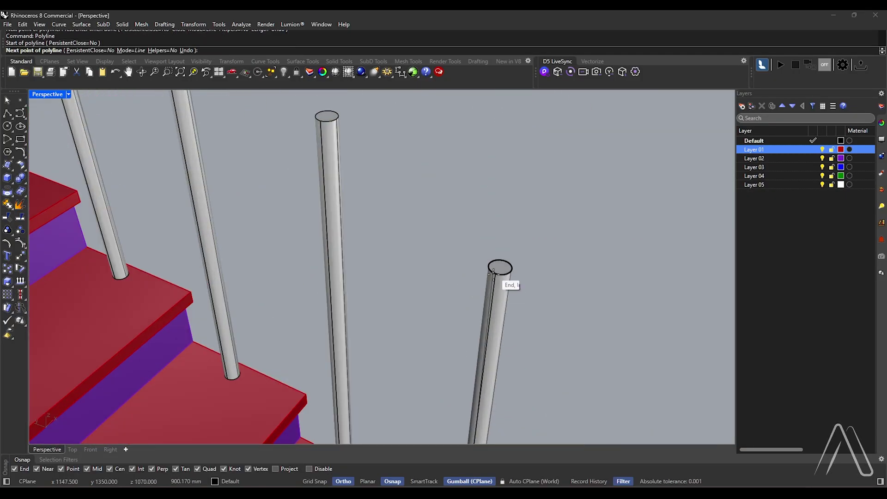
{"action": "left_click", "coordinate": [515, 347]}
{"action": "scroll", "coordinate": [342, 194], "scroll_direction": "up", "scroll_amount": 10}
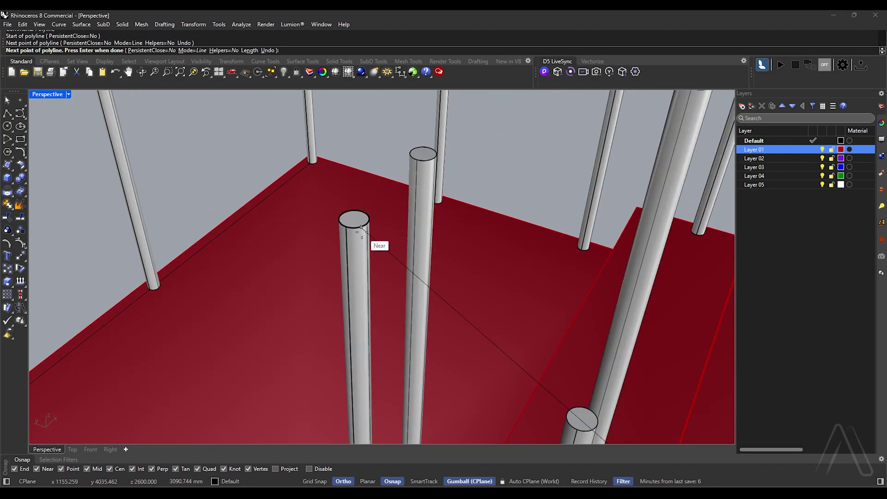
{"action": "left_click", "coordinate": [354, 218]}
{"action": "scroll", "coordinate": [424, 153], "scroll_direction": "down", "scroll_amount": 8}
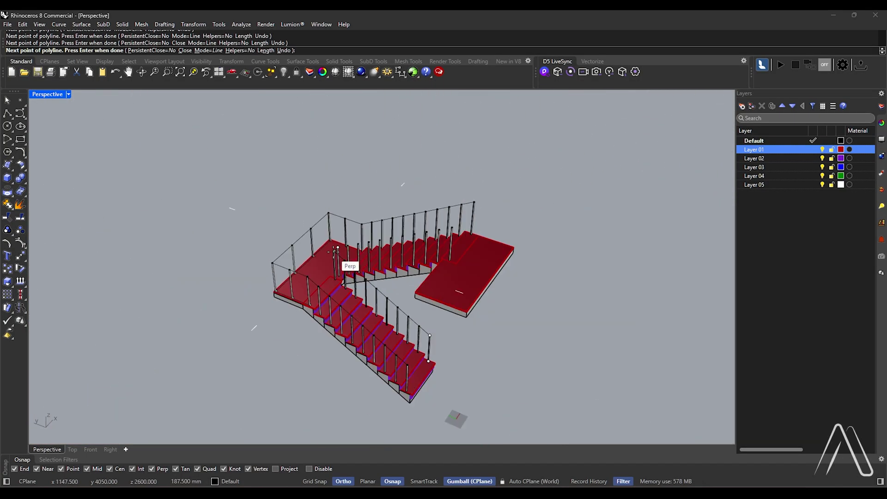
{"action": "scroll", "coordinate": [466, 254], "scroll_direction": "up", "scroll_amount": 8}
{"action": "scroll", "coordinate": [469, 248], "scroll_direction": "up", "scroll_amount": 5}
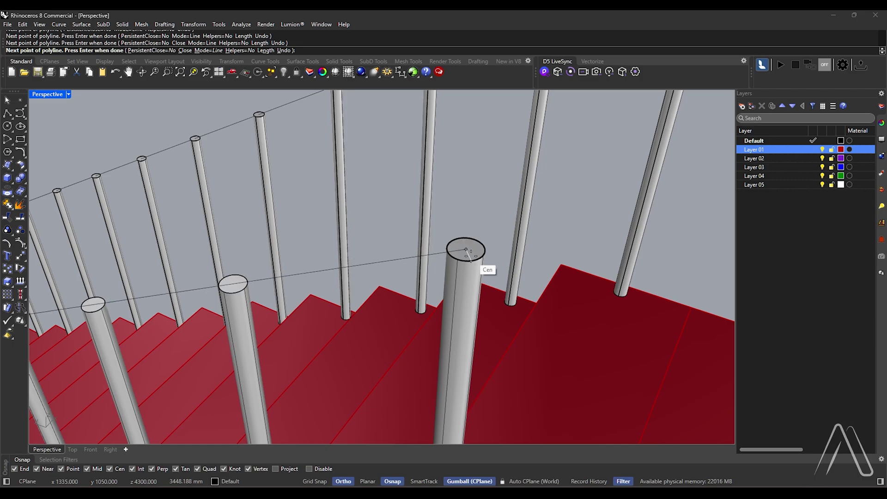
{"action": "scroll", "coordinate": [465, 250], "scroll_direction": "down", "scroll_amount": 8}
{"action": "scroll", "coordinate": [489, 343], "scroll_direction": "up", "scroll_amount": 8}
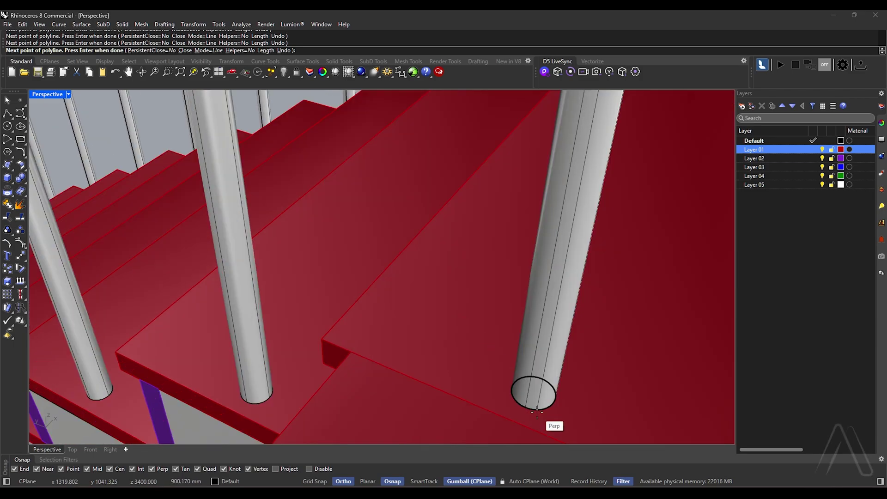
{"action": "key", "text": "Return"}
{"action": "scroll", "coordinate": [534, 402], "scroll_direction": "down", "scroll_amount": 8}
Step: Run Pipe on the lower rail polyline with a 35 mm diameter
{"action": "type", "text": "Pi"}
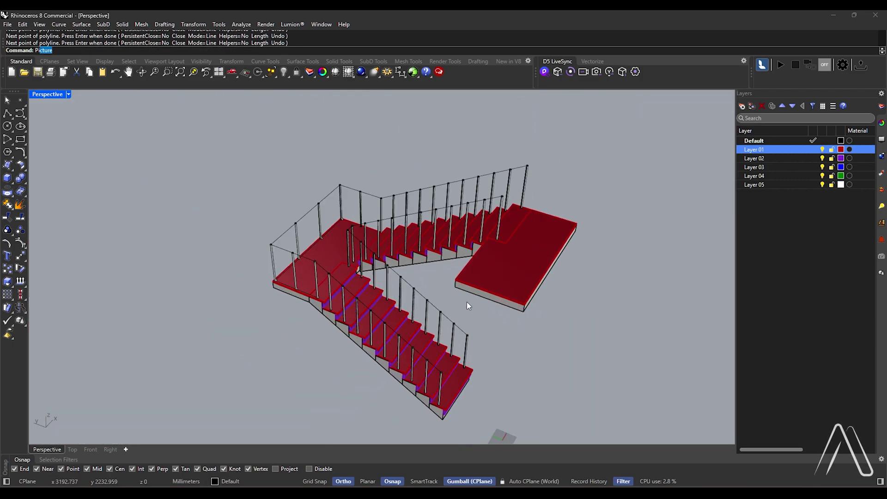
{"action": "type", "text": "pe"}
{"action": "key", "text": "Return"}
{"action": "scroll", "coordinate": [468, 353], "scroll_direction": "up", "scroll_amount": 3}
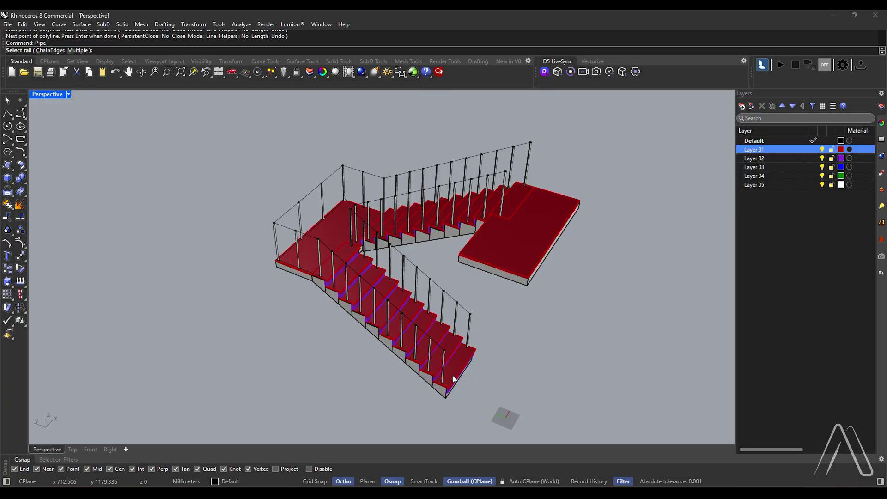
{"action": "scroll", "coordinate": [468, 351], "scroll_direction": "up", "scroll_amount": 6}
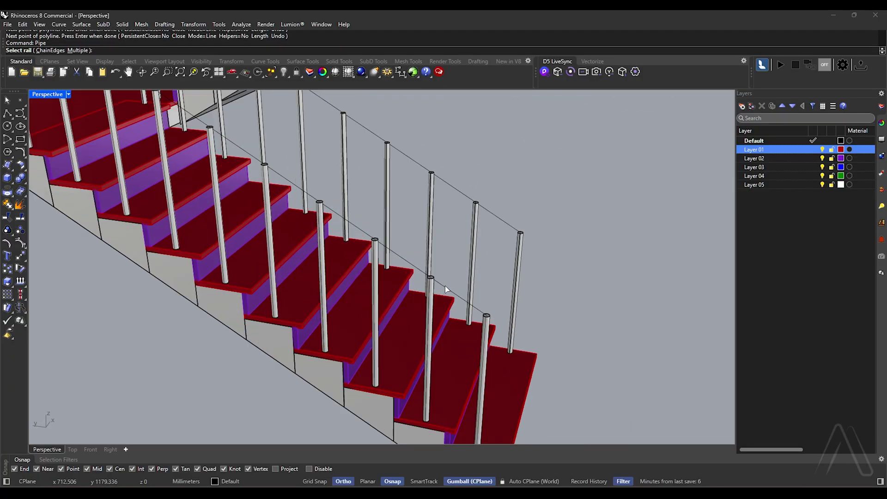
{"action": "left_click", "coordinate": [448, 290]}
{"action": "type", "text": "d"}
{"action": "key", "text": "Return"}
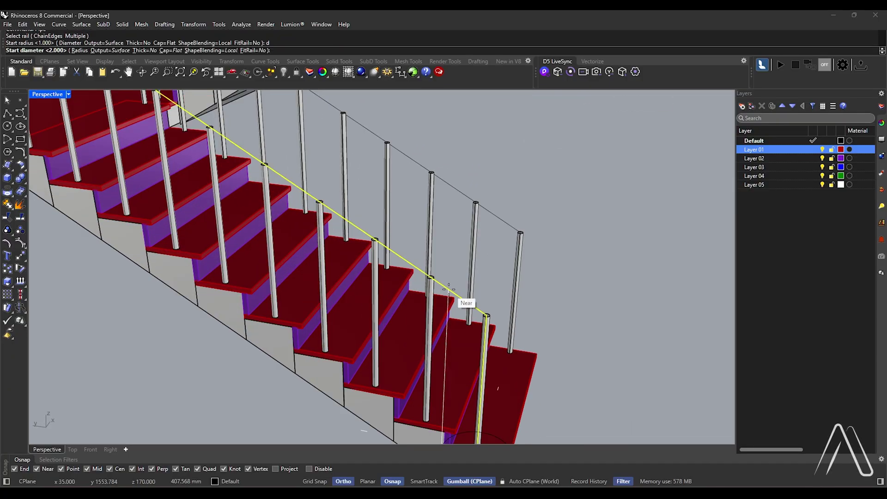
{"action": "type", "text": "35"}
{"action": "key", "text": "Return"}
{"action": "key", "text": "Return"}
{"action": "key", "text": "Return"}
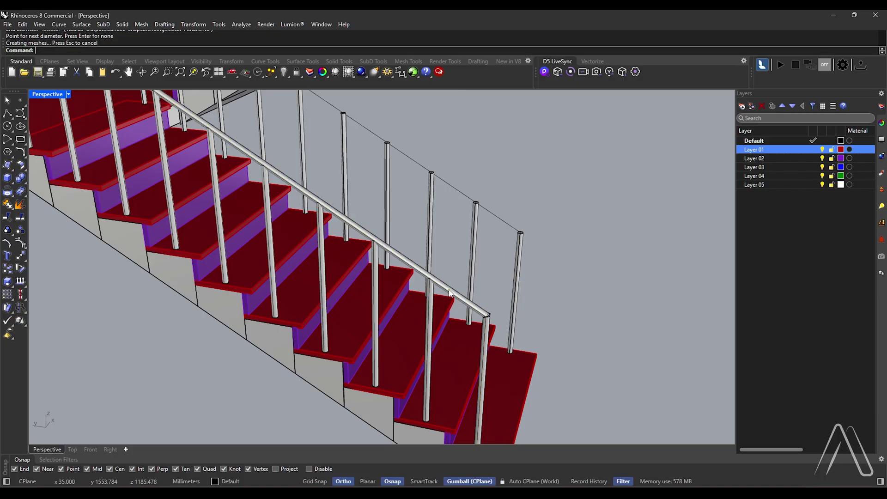
Step: Pipe the upper rail polyline with the same 35 mm diameter, then orbit to view both flights
{"action": "left_click", "coordinate": [515, 243]}
{"action": "key", "text": "Return"}
{"action": "key", "text": "Return"}
{"action": "key", "text": "Return"}
{"action": "scroll", "coordinate": [508, 323], "scroll_direction": "down", "scroll_amount": 5}
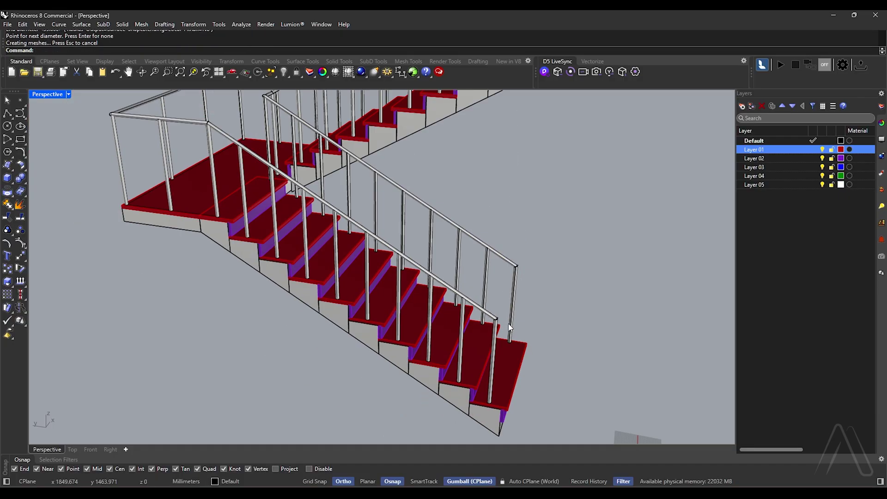
{"action": "right_click_drag", "start_coordinate": [443, 267], "coordinate": [436, 301]}
{"action": "scroll", "coordinate": [436, 300], "scroll_direction": "down", "scroll_amount": 3}
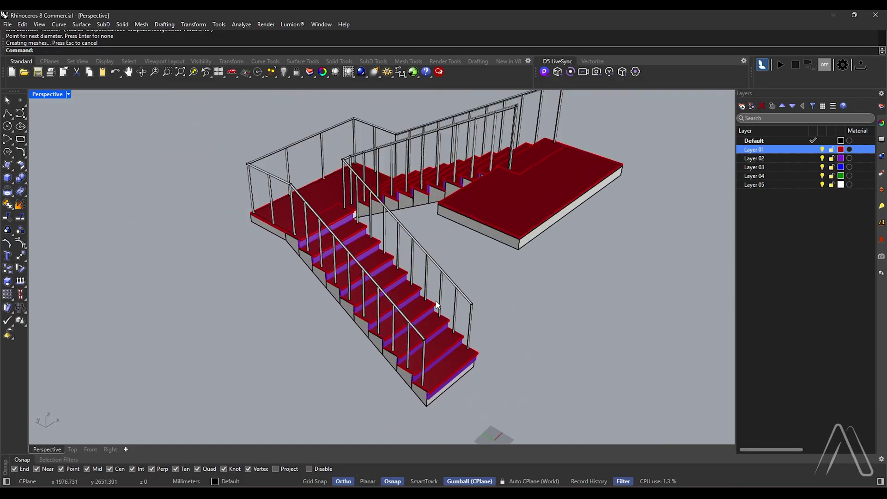
{"action": "left_click", "coordinate": [67, 94]}
Step: Switch the Perspective viewport to Rendered, zoom to fit the staircase, and orbit to a new angle
{"action": "left_click", "coordinate": [67, 152]}
{"action": "scroll", "coordinate": [301, 275], "scroll_direction": "down", "scroll_amount": 3}
{"action": "left_click_drag", "start_coordinate": [273, 157], "coordinate": [504, 359]}
{"action": "key", "text": "ctrl+shift+e"}
{"action": "key", "text": "Escape"}
{"action": "right_click_drag", "start_coordinate": [413, 299], "coordinate": [162, 262]}
{"action": "scroll", "coordinate": [388, 320], "scroll_direction": "up", "scroll_amount": 5}
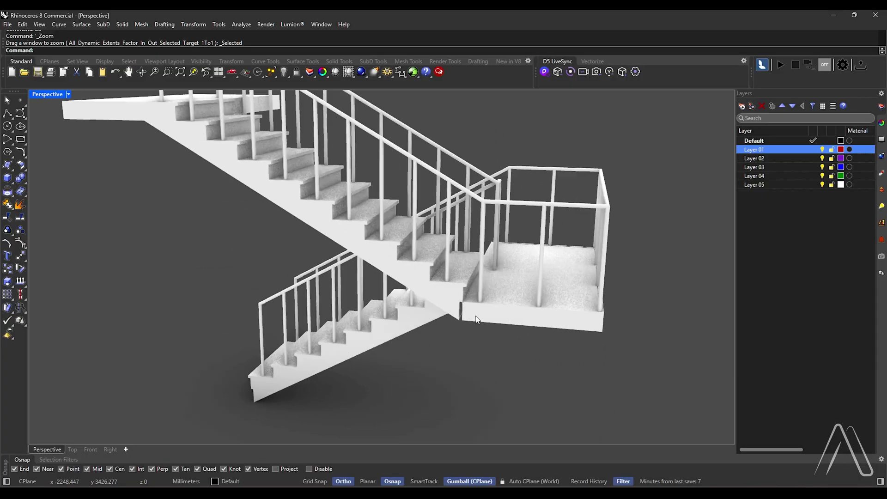
Step: Draw a 3Point rectangle standing vertically at the landing edge beside the stair
{"action": "key", "text": "BackSpace"}
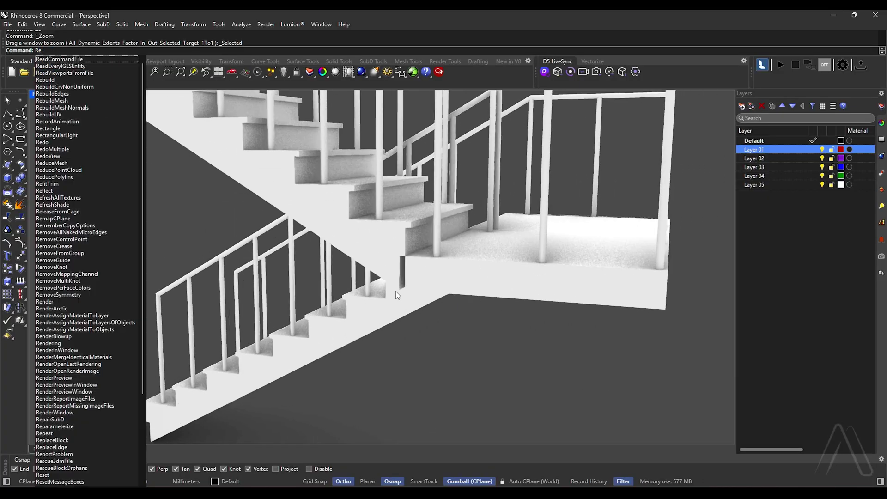
{"action": "type", "text": "ctangle"}
{"action": "key", "text": "Return"}
{"action": "scroll", "coordinate": [414, 281], "scroll_direction": "up", "scroll_amount": 3}
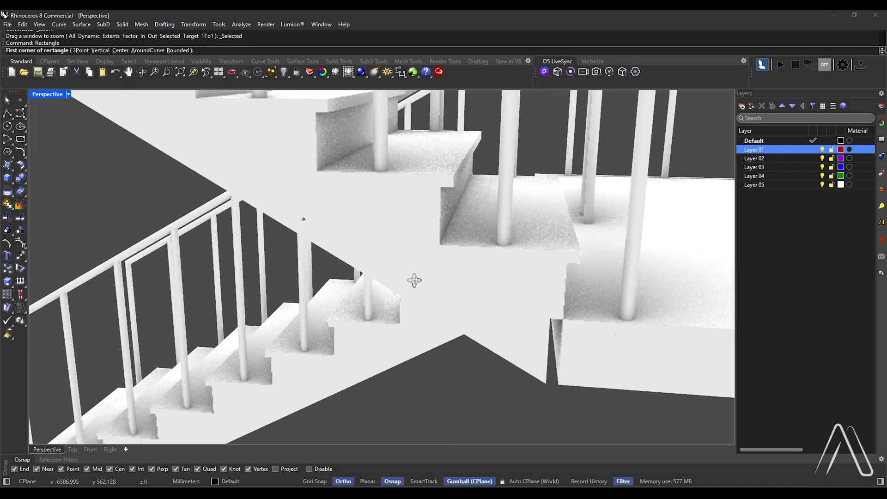
{"action": "key", "text": "Return"}
{"action": "scroll", "coordinate": [564, 327], "scroll_direction": "up", "scroll_amount": 4}
{"action": "left_click", "coordinate": [515, 276]}
{"action": "left_click", "coordinate": [475, 115]}
{"action": "scroll", "coordinate": [478, 277], "scroll_direction": "down", "scroll_amount": 4}
{"action": "left_click", "coordinate": [470, 325]}
{"action": "scroll", "coordinate": [470, 325], "scroll_direction": "down", "scroll_amount": 5}
{"action": "right_click_drag", "start_coordinate": [471, 325], "coordinate": [600, 317]}
{"action": "key", "text": "Escape"}
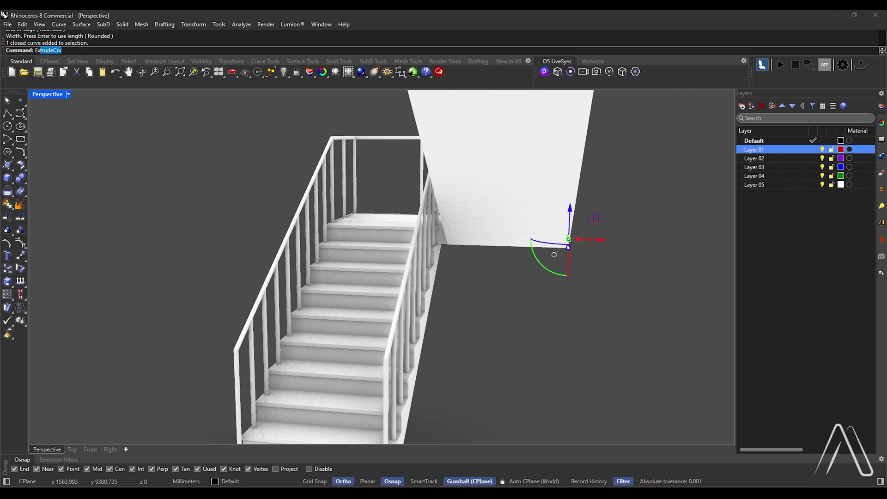